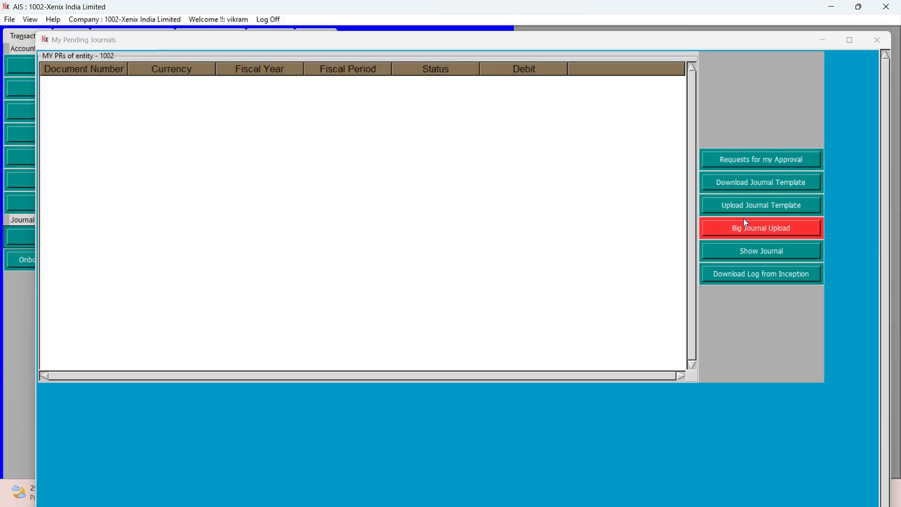
# Search the company's journals by JV Raised Between and list the matching requests.
pyautogui.click(751, 255)
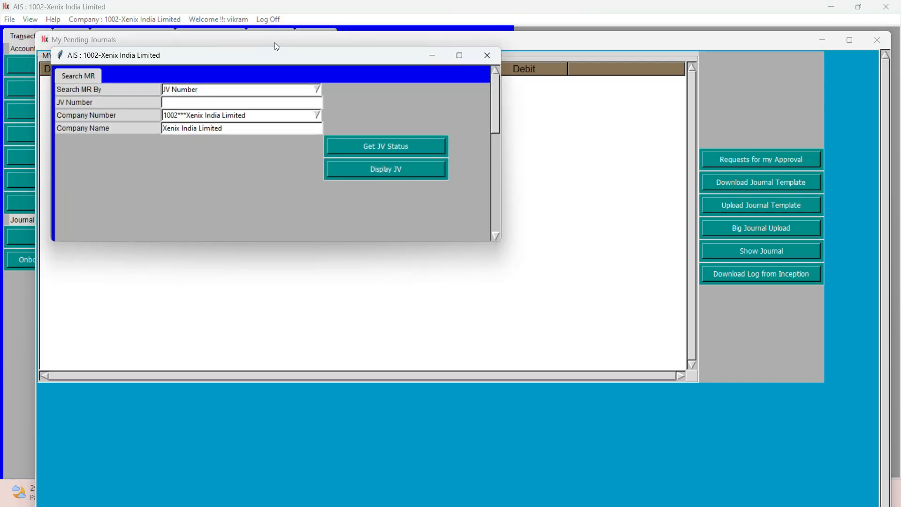
pyautogui.click(317, 89)
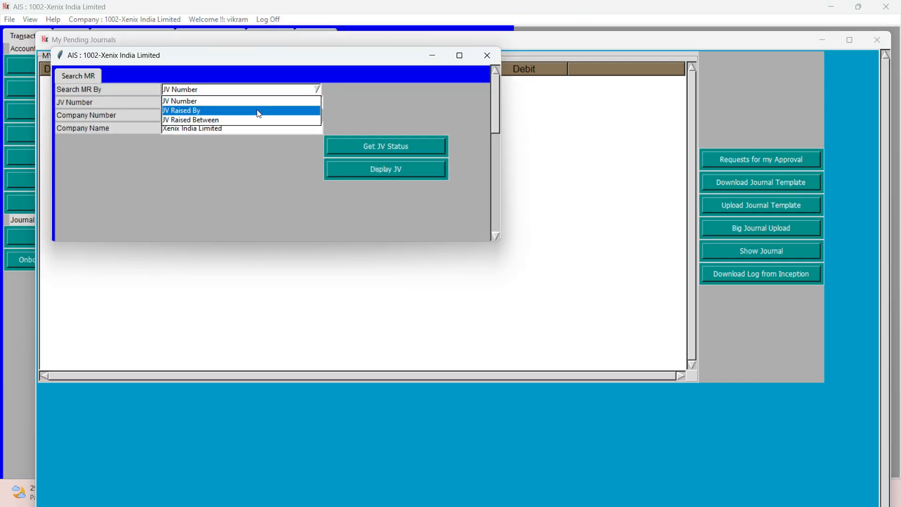
pyautogui.click(241, 120)
pyautogui.click(350, 159)
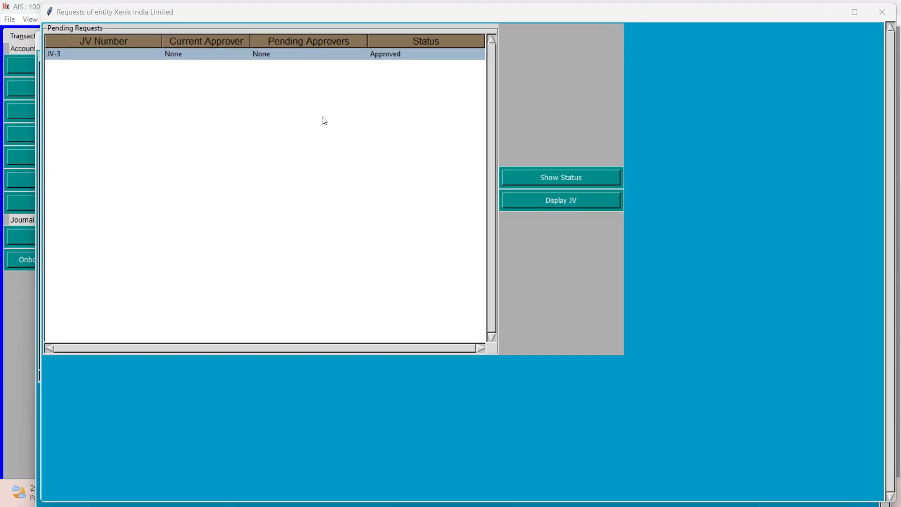
# Display the header details of approved journal JV-3 in an enlarged window.
pyautogui.click(288, 58)
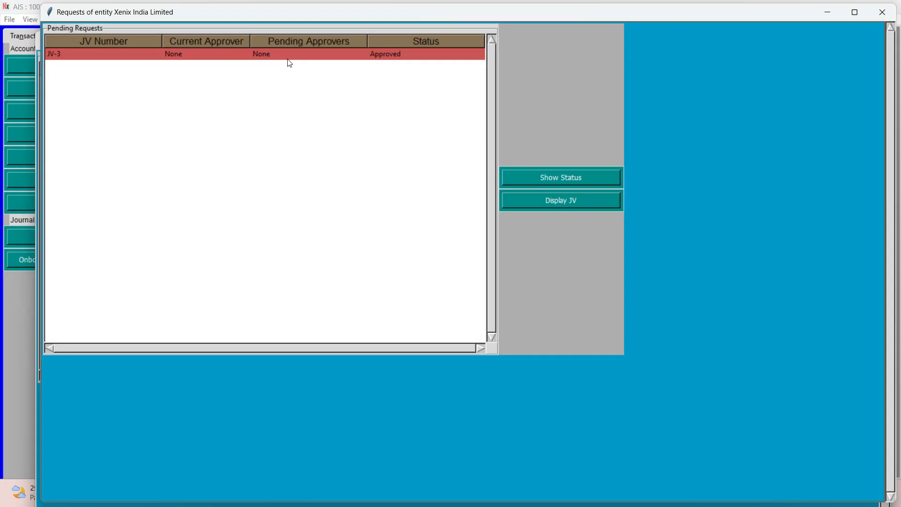
pyautogui.click(555, 201)
pyautogui.click(624, 84)
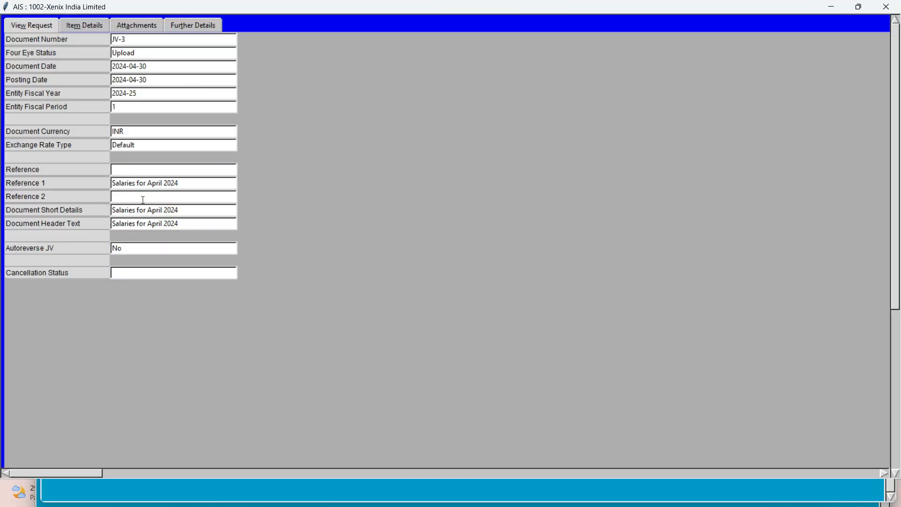
# Review the line items of journal JV-3, including business unit and project columns.
pyautogui.click(86, 24)
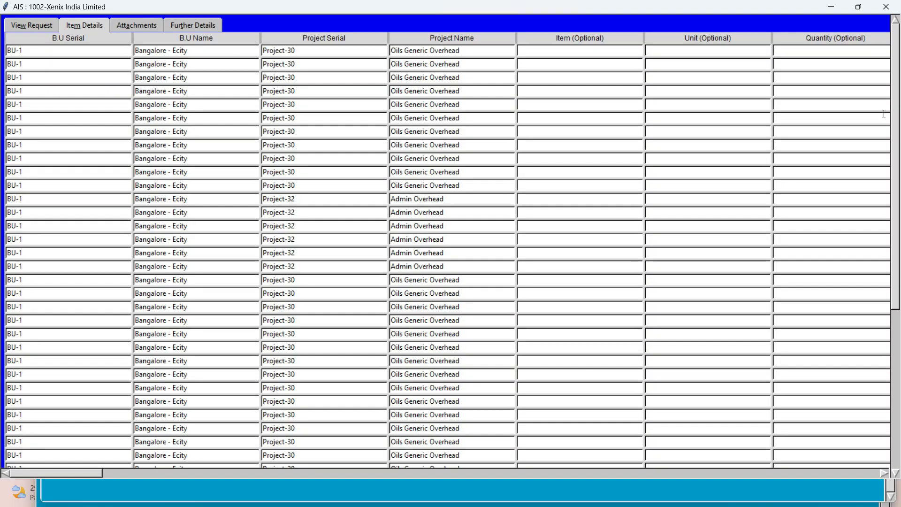
pyautogui.click(863, 6)
pyautogui.click(625, 86)
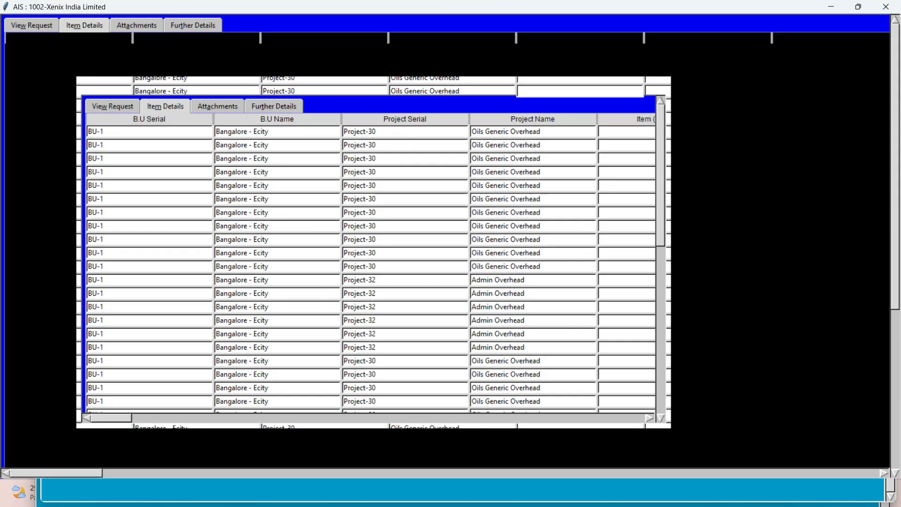
pyautogui.scroll(-10, 2, 220)
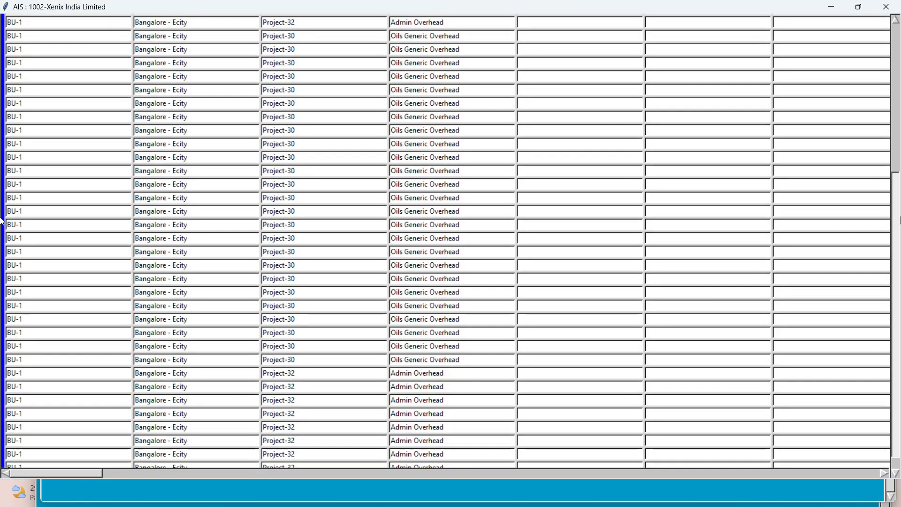
pyautogui.moveTo(900, 217); pyautogui.dragTo(898, 61)
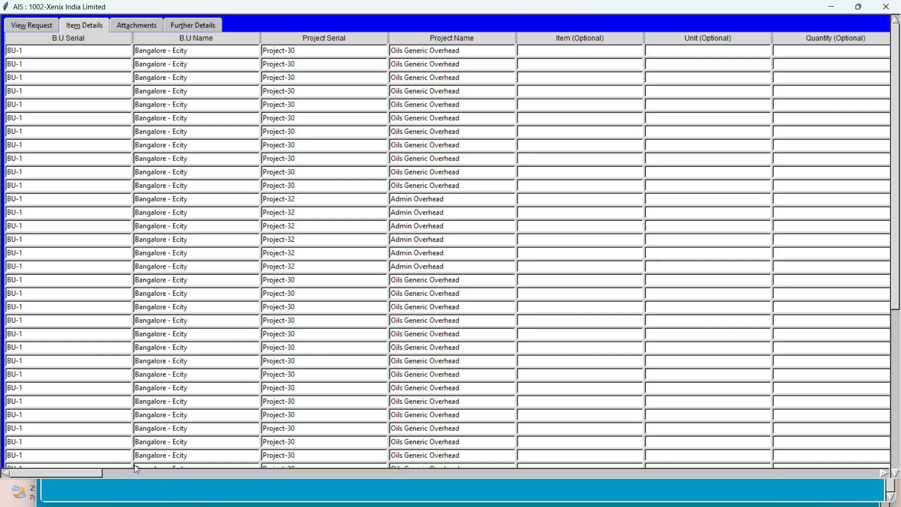
pyautogui.moveTo(83, 473); pyautogui.dragTo(1, 457)
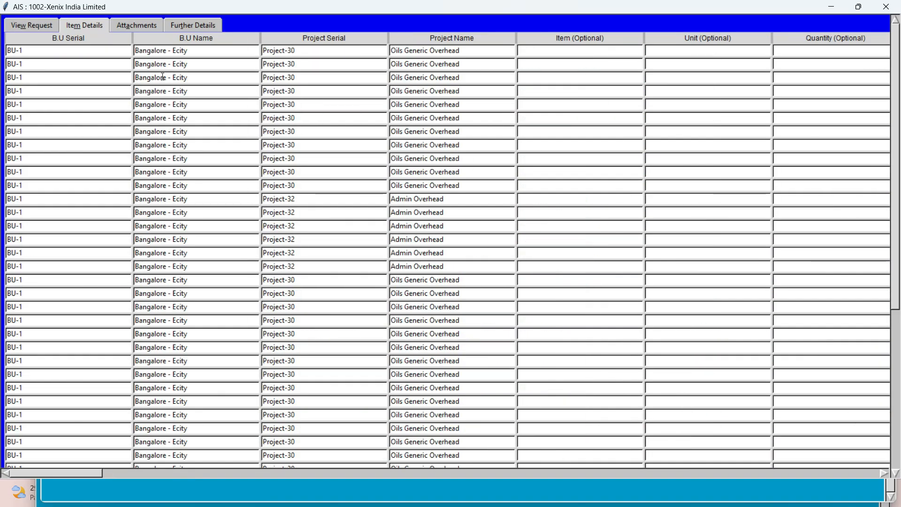
# View the attachments of journal JV-3 and close the journal, search and pending journals windows.
pyautogui.click(136, 24)
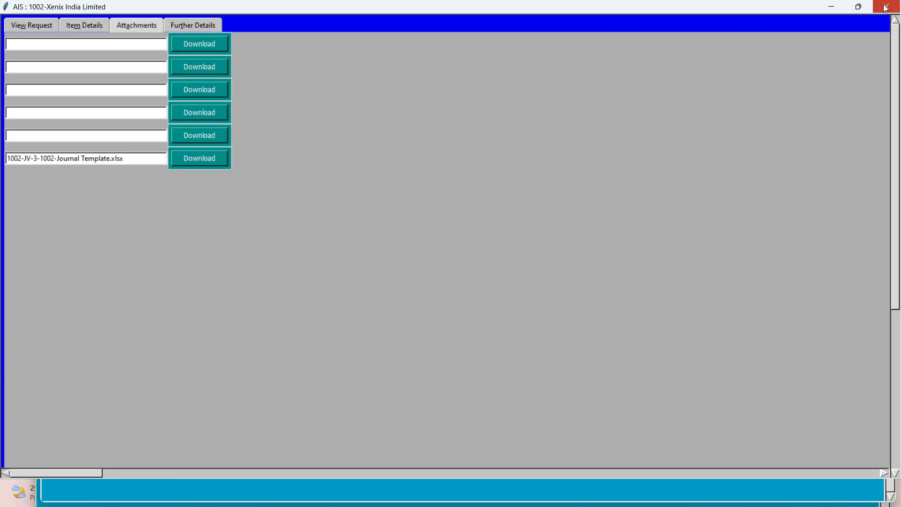
pyautogui.click(895, 6)
pyautogui.click(892, 17)
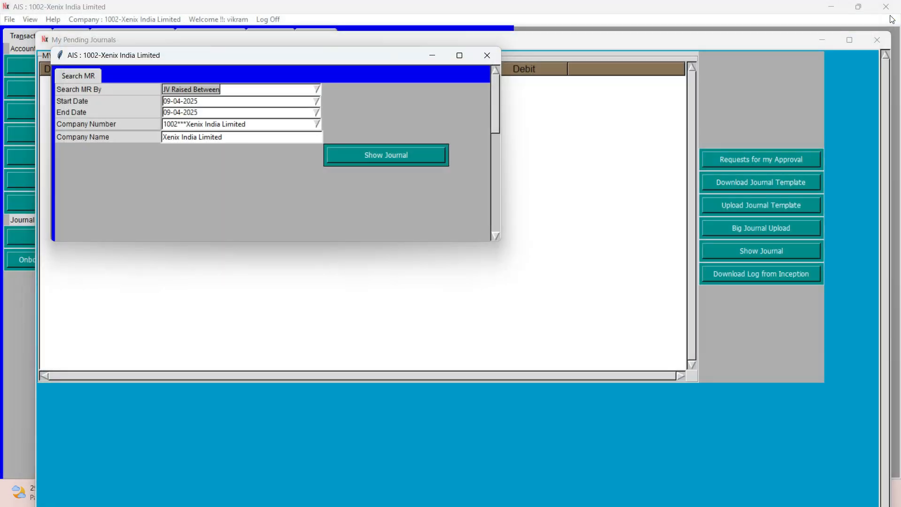
pyautogui.click(486, 55)
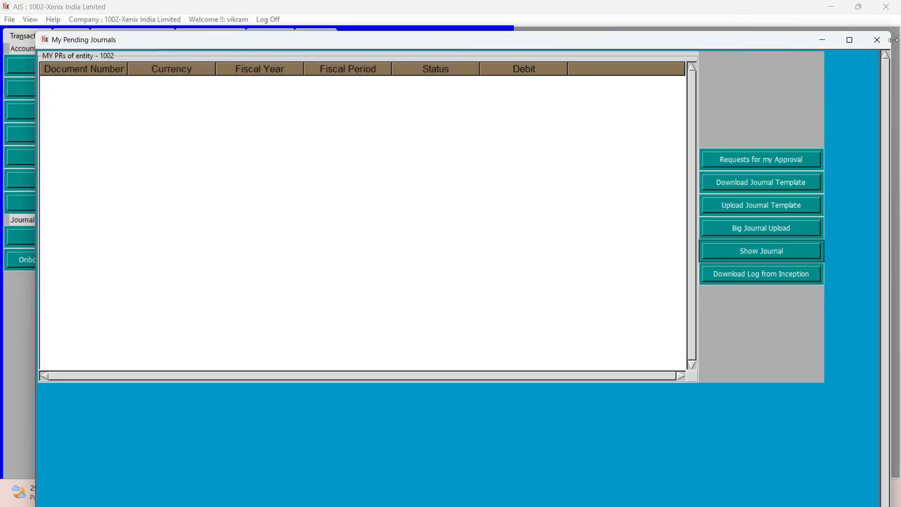
pyautogui.click(877, 40)
# Generate the Entity Level Trial Balance for fiscal year 2024-25, period 12.
pyautogui.click(67, 36)
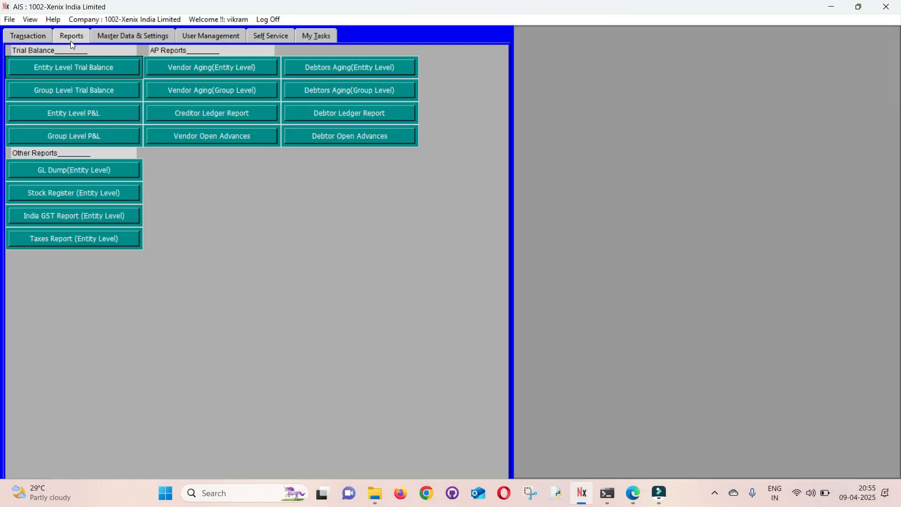
pyautogui.click(56, 63)
pyautogui.click(298, 184)
pyautogui.write('2024-25')
pyautogui.press('Down')
pyautogui.press('Return')
pyautogui.press('Tab')
pyautogui.write('12')
pyautogui.press('Down')
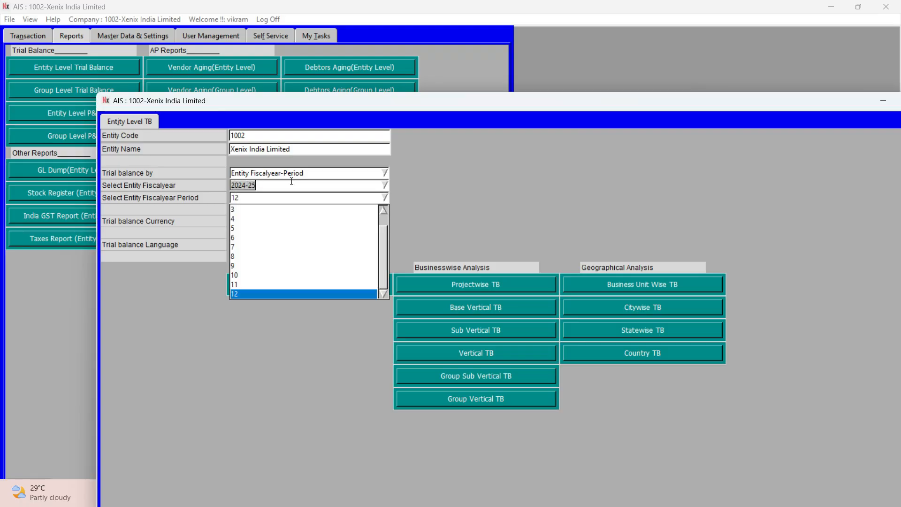
pyautogui.press('Return')
pyautogui.click(289, 287)
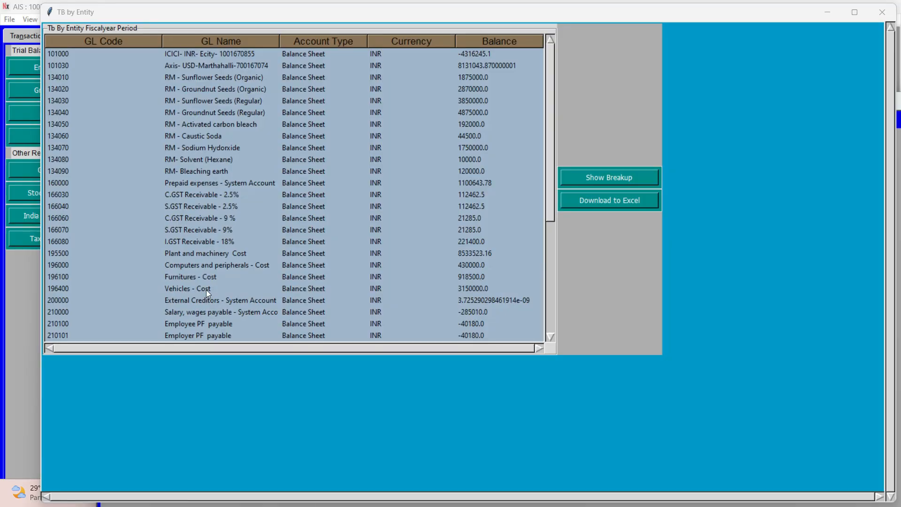
# Check the Salary, wages payable balance in the trial balance and close the trial balance windows.
pyautogui.click(205, 311)
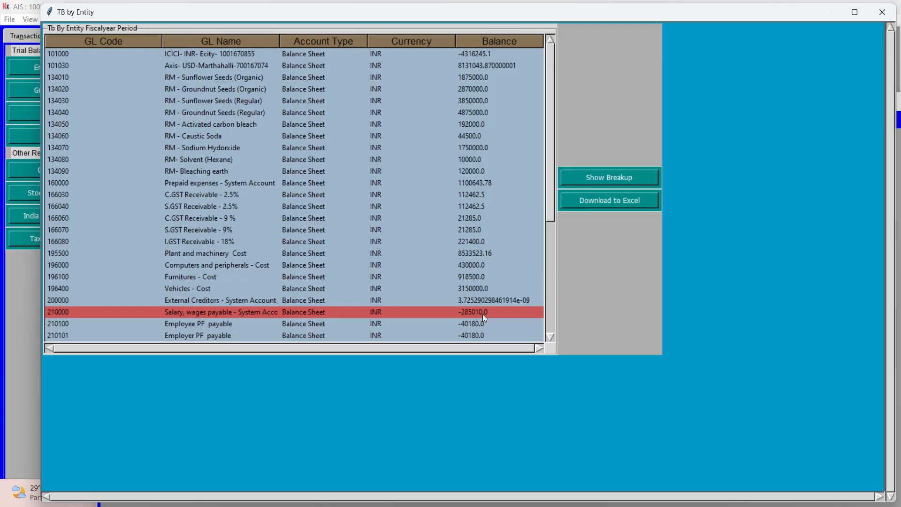
pyautogui.click(891, 18)
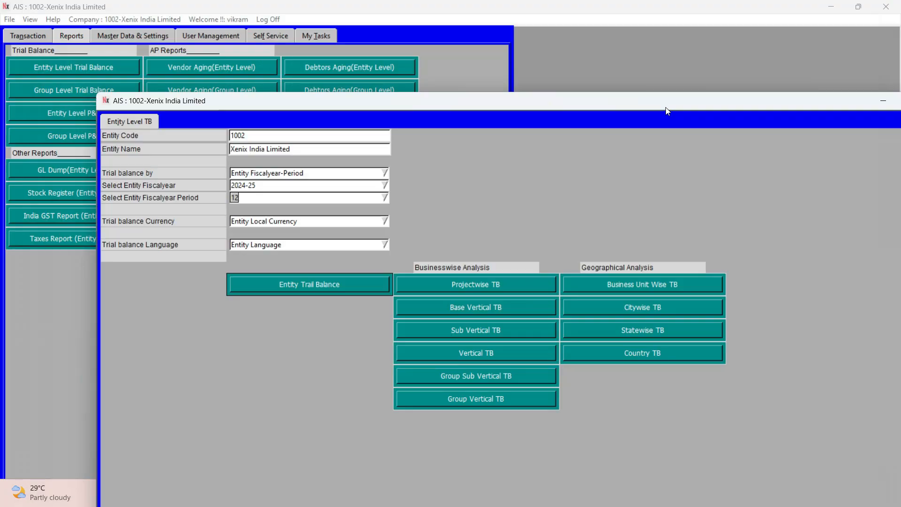
pyautogui.moveTo(666, 109); pyautogui.dragTo(515, 104)
pyautogui.click(788, 98)
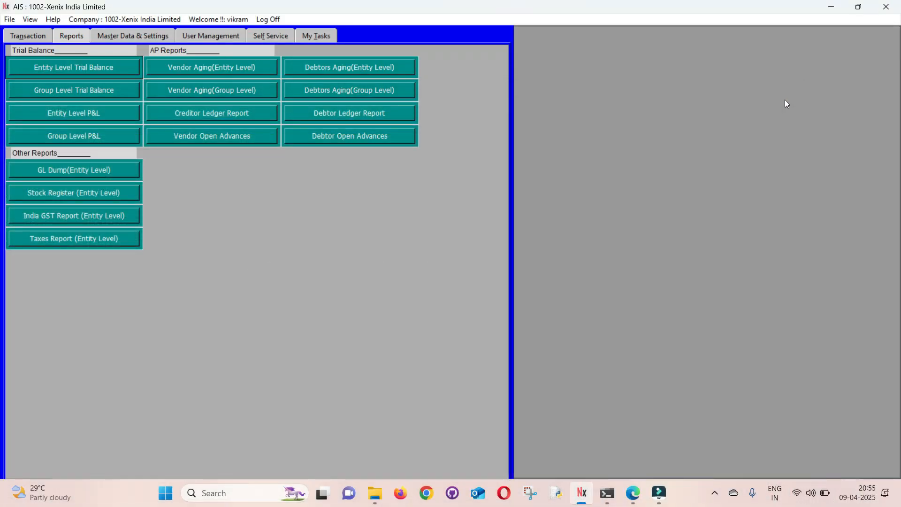
# Open the open payments download form for Employee Payment.
pyautogui.click(19, 36)
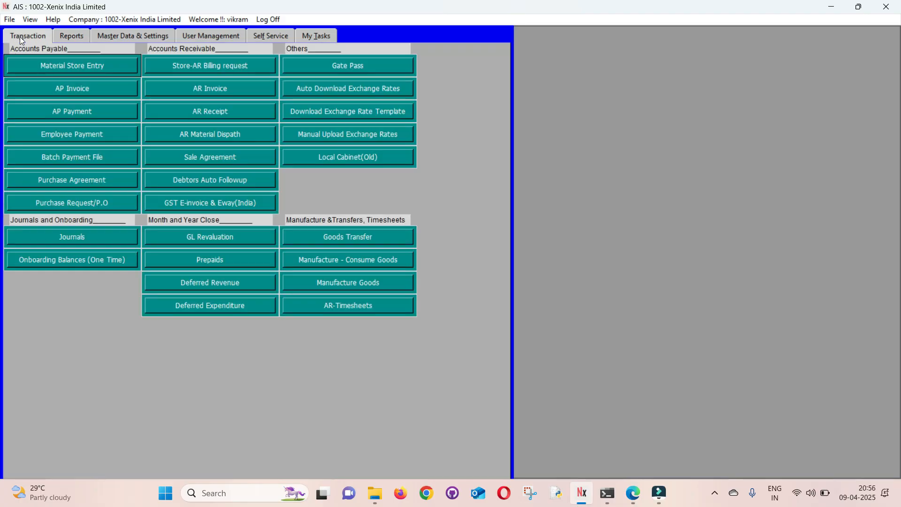
pyautogui.click(26, 136)
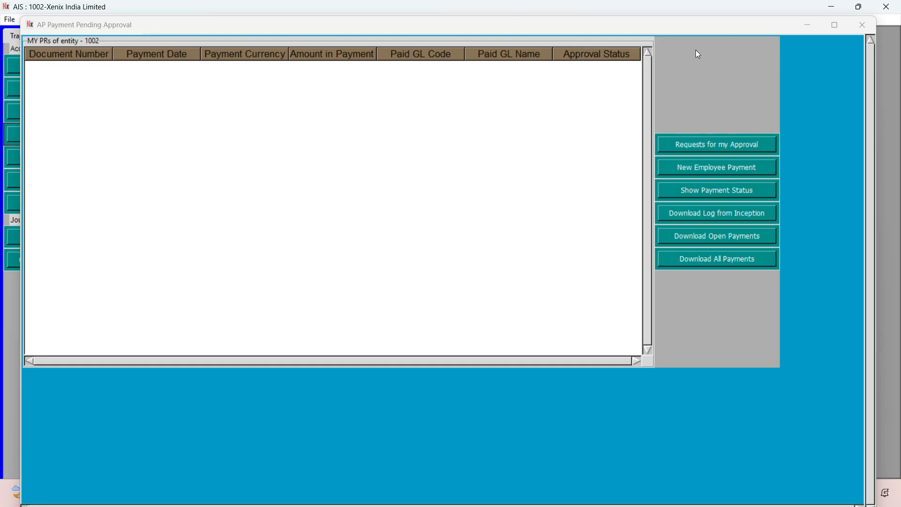
pyautogui.click(709, 236)
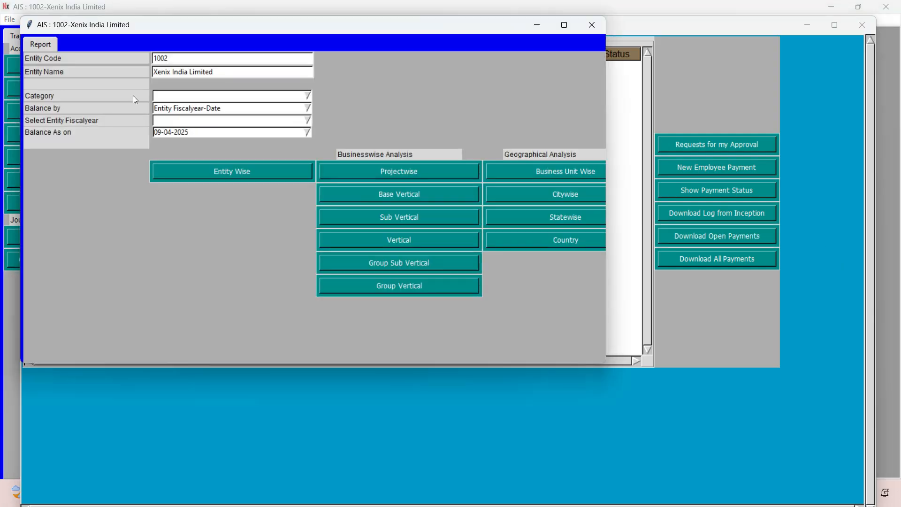
# Set the report category to Salary Payment and the entity fiscal year to 2024-25.
pyautogui.click(181, 95)
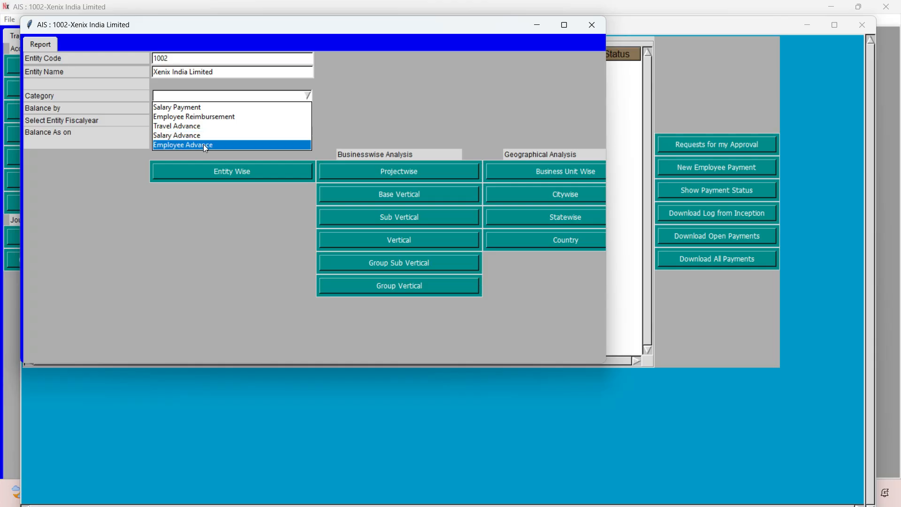
pyautogui.click(193, 108)
pyautogui.click(223, 120)
pyautogui.write('2024-25')
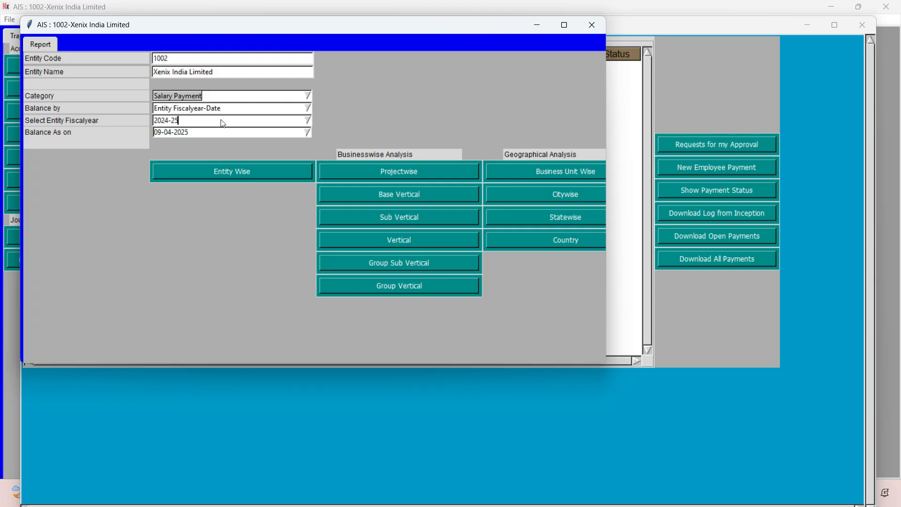
pyautogui.press('Return')
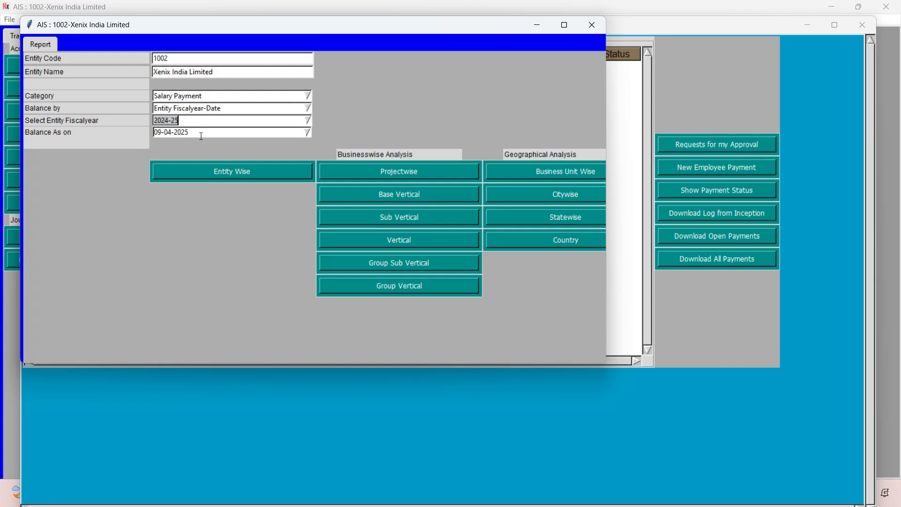
# Download the open payments report entity-wise and close the report form.
pyautogui.click(202, 170)
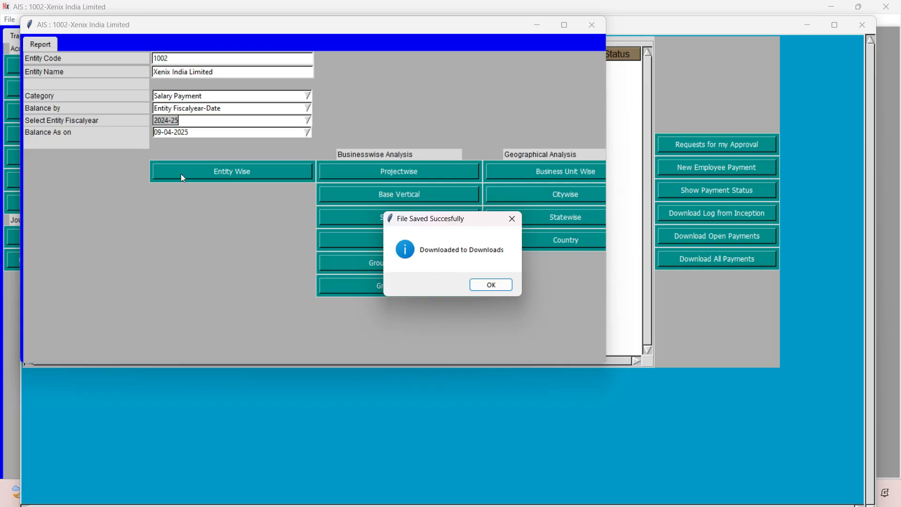
pyautogui.click(491, 285)
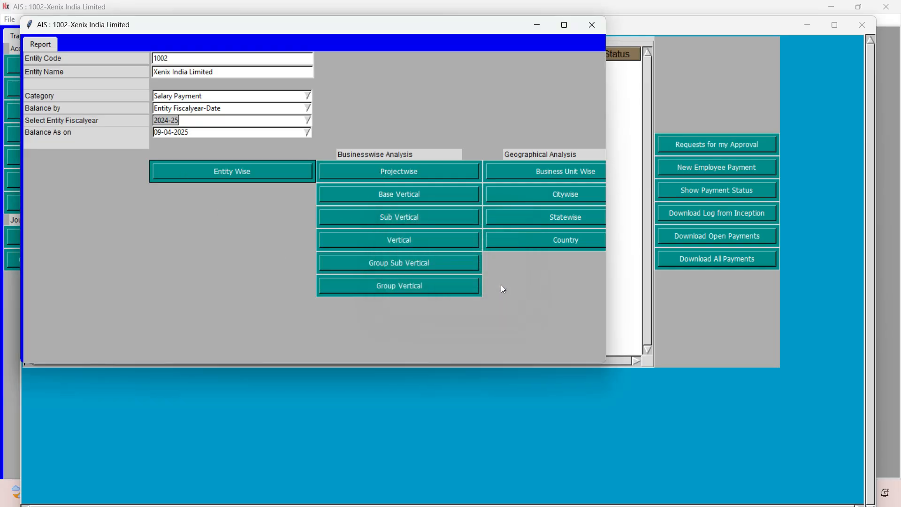
pyautogui.click(592, 24)
# Switch to File Explorer and open the downloaded Employee Open Items Breakup workbook in Excel.
pyautogui.hotkey('alt', 'Tab')
pyautogui.press('Down')
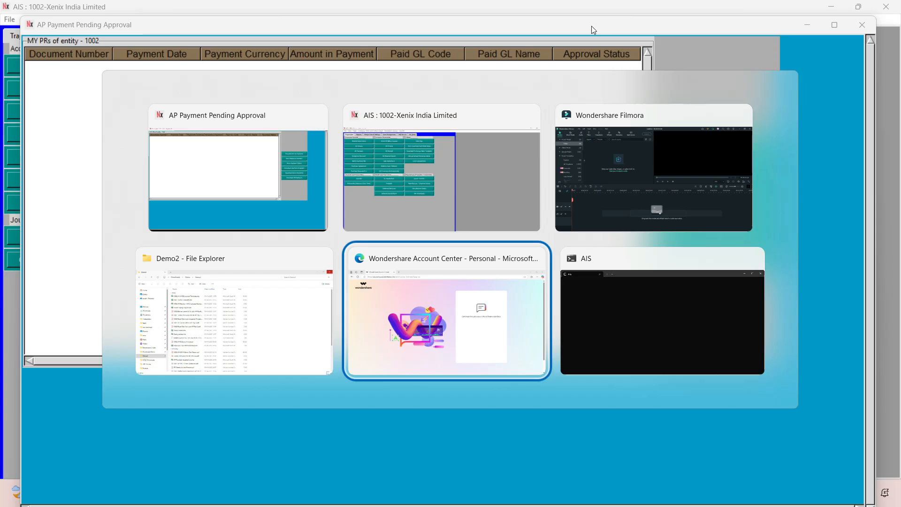
pyautogui.press('Left')
pyautogui.click(33, 396)
pyautogui.doubleClick(218, 122)
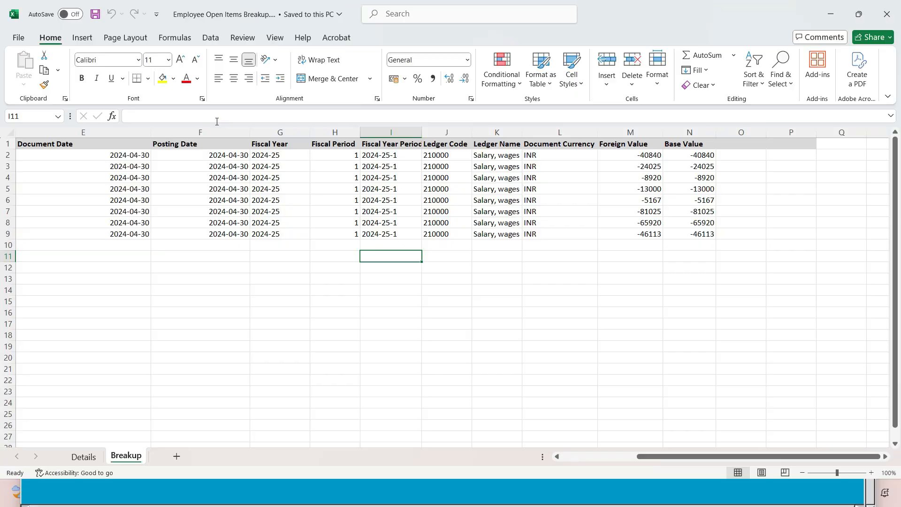
# Examine the Employee ID column on the Breakup sheet, going down from the header row.
pyautogui.click(222, 268)
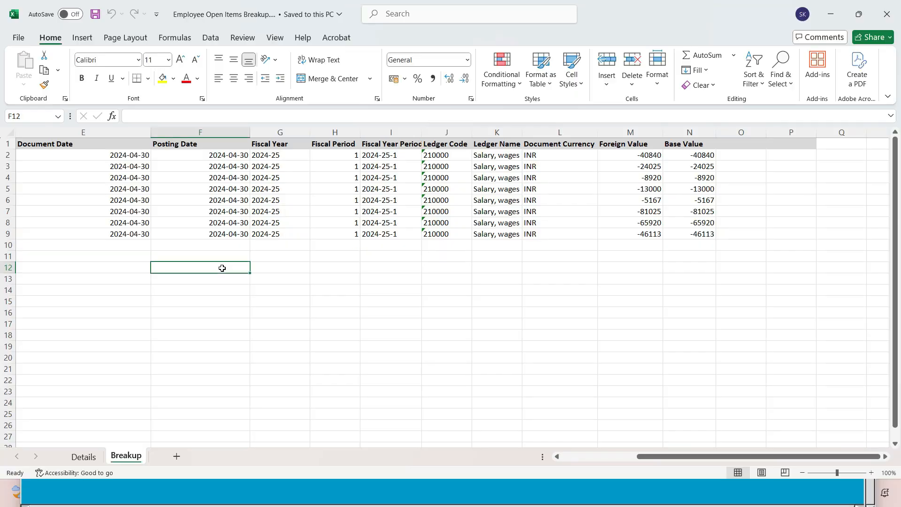
pyautogui.hotkey('ctrl', 'Home')
pyautogui.press('Down')
pyautogui.press('Down')
pyautogui.press('Down')
pyautogui.press('Down')
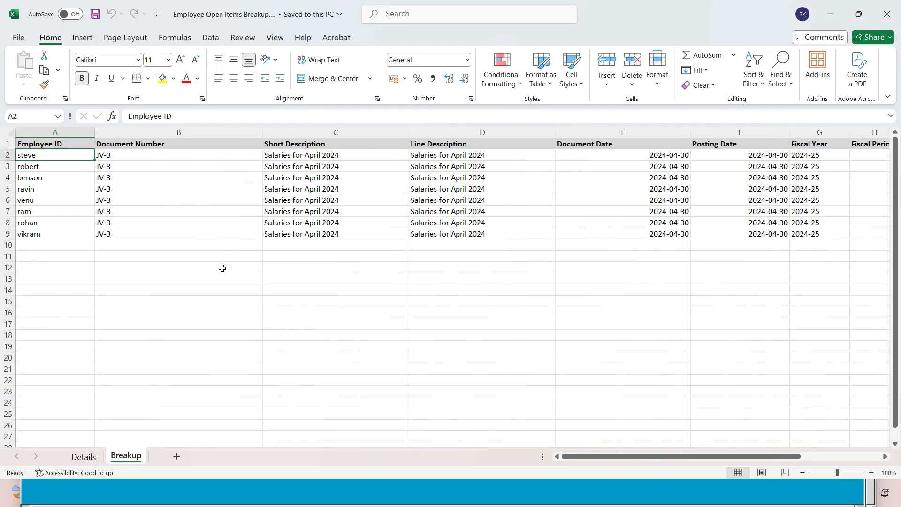
pyautogui.press('Up')
pyautogui.press('Up')
pyautogui.press('Down')
pyautogui.press('Down')
pyautogui.press('Down')
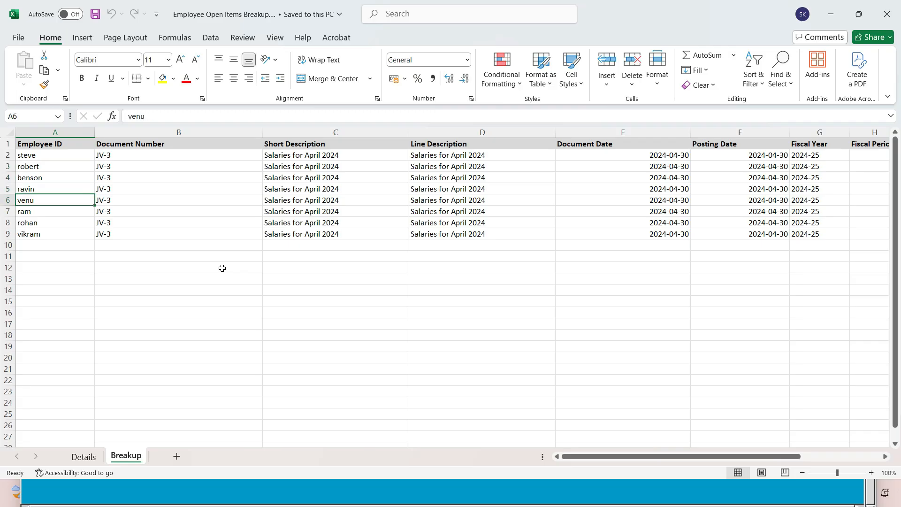
# Examine the document number, descriptions, dates and fiscal period columns for the first employee's row.
pyautogui.press('Right')
pyautogui.press('Up')
pyautogui.press('Up')
pyautogui.press('Up')
pyautogui.press('Up')
pyautogui.press('Right')
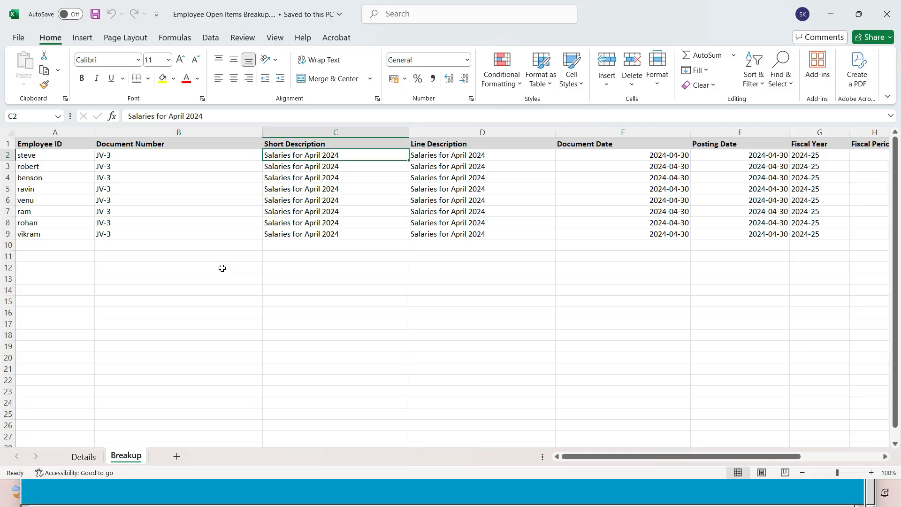
pyautogui.press('Right')
pyautogui.press('Right')
pyautogui.press('Right')
pyautogui.press('Right')
pyautogui.press('Right')
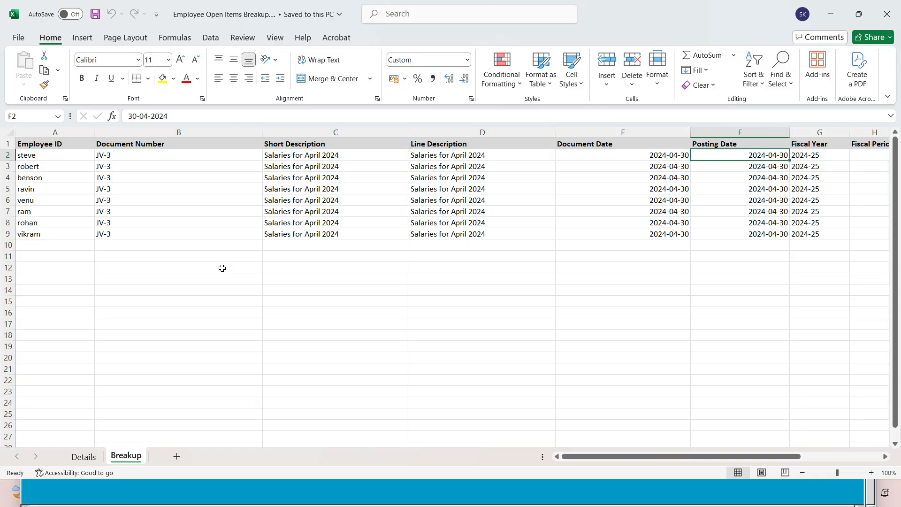
pyautogui.press('Left')
pyautogui.press('Right')
pyautogui.press('Right')
pyautogui.press('Right')
pyautogui.press('Right')
pyautogui.press('Right')
pyautogui.press('Right')
pyautogui.press('Right')
pyautogui.press('Right')
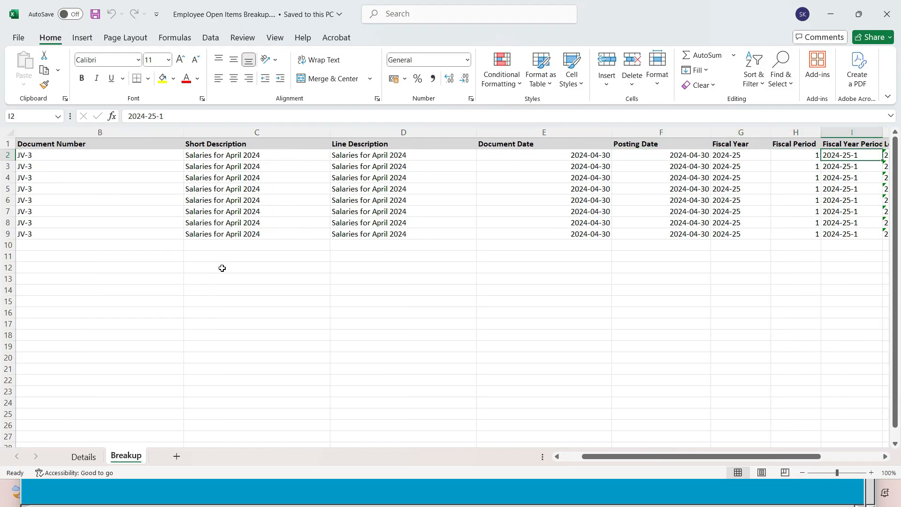
# Select the Foreign Value amounts for all employee rows on the Breakup sheet to check their sum.
pyautogui.press('Left')
pyautogui.press('Left')
pyautogui.hotkey('shift', 'Down')
pyautogui.hotkey('shift', 'Down')
pyautogui.hotkey('shift', 'Down')
pyautogui.hotkey('shift', 'Down')
pyautogui.hotkey('shift', 'Down')
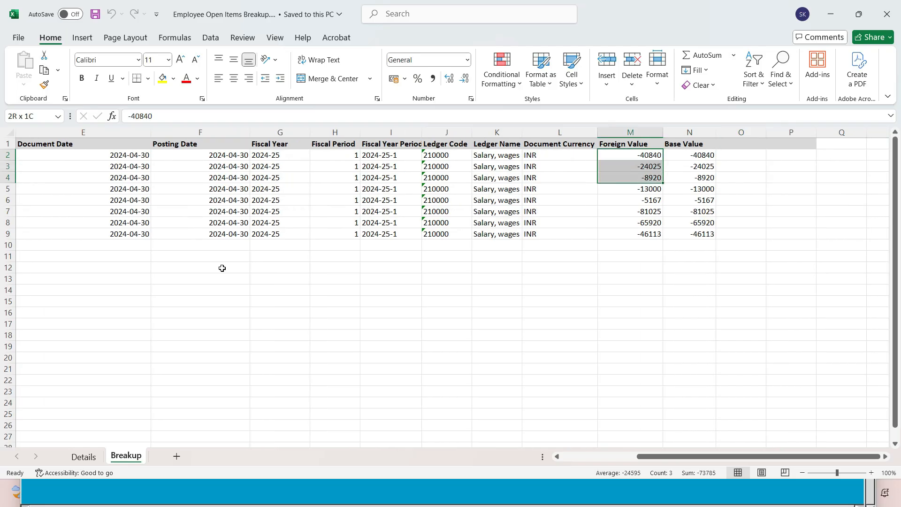
pyautogui.hotkey('shift', 'Down')
pyautogui.hotkey('shift', 'Down')
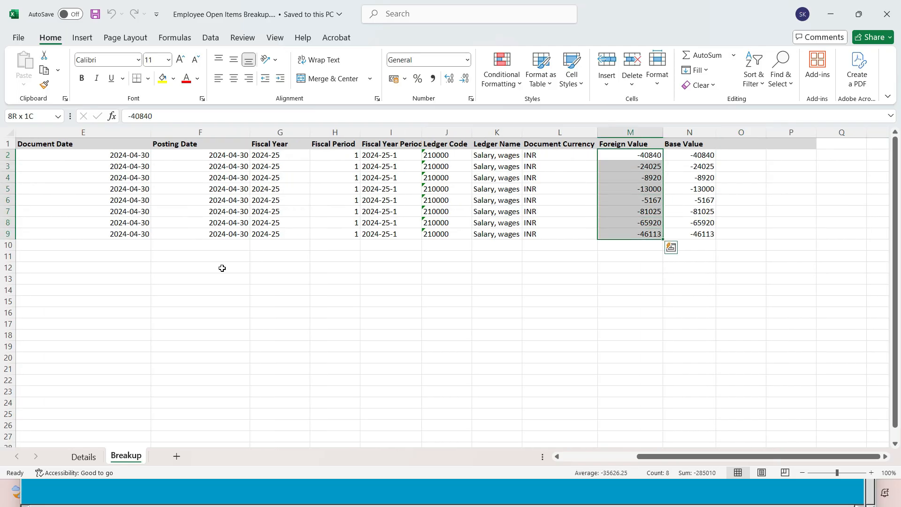
# Switch to the AIS main window and open the Entity Level Trial Balance report form.
pyautogui.hotkey('alt', 'Tab')
pyautogui.hotkey('alt', 'Tab')
pyautogui.hotkey('alt', 'Tab')
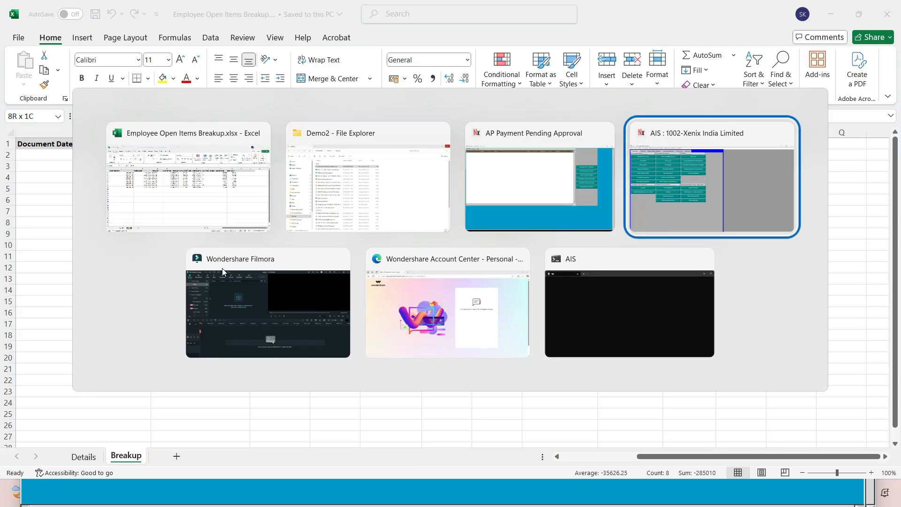
pyautogui.click(57, 35)
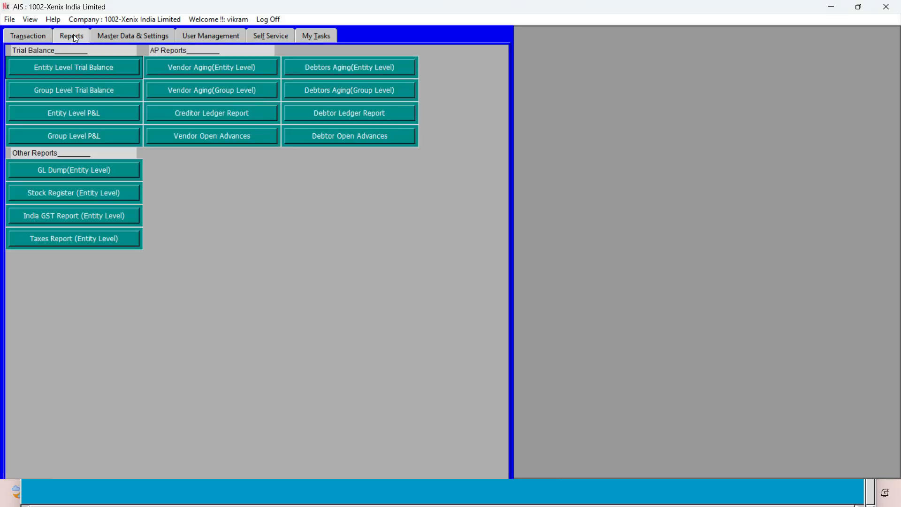
pyautogui.click(60, 63)
pyautogui.click(219, 140)
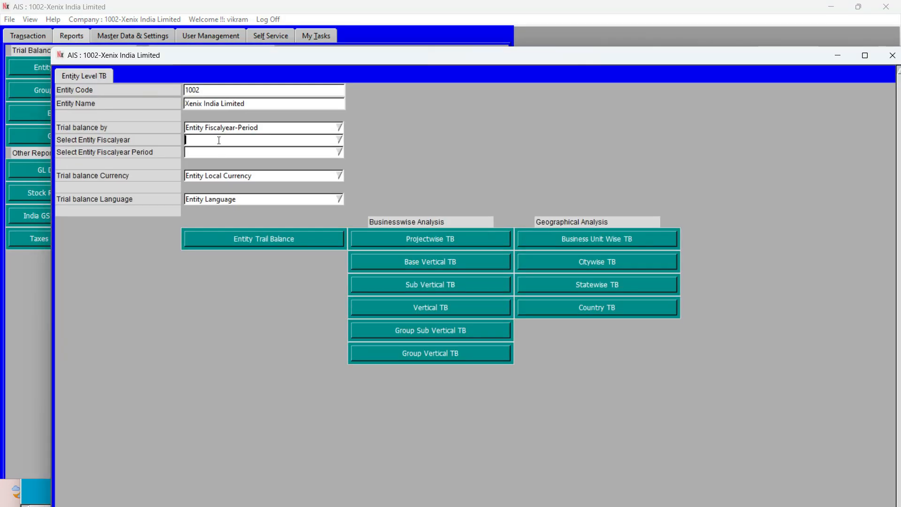
# Generate the entity trial balance for fiscal year 2024-25, period 12, and select the Salary, wages payable ledger row.
pyautogui.write('2024-25')
pyautogui.press('Tab')
pyautogui.write('12')
pyautogui.press('Return')
pyautogui.click(236, 249)
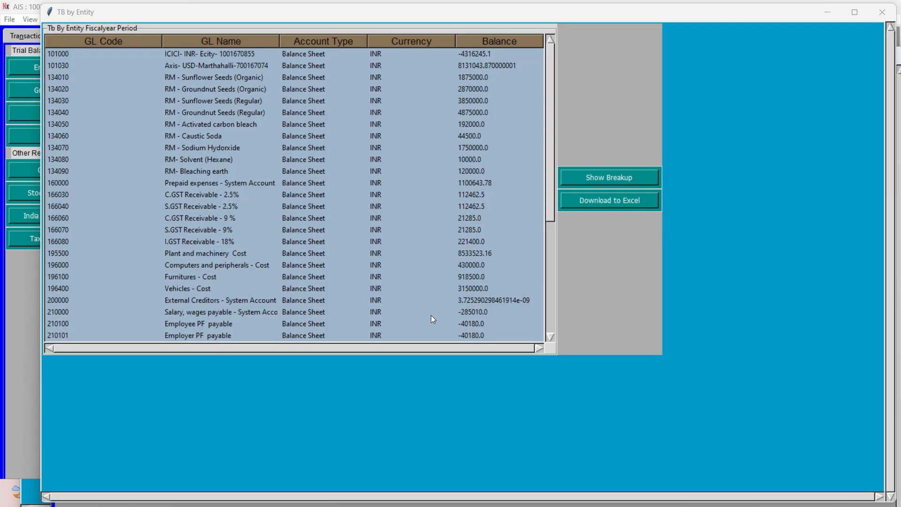
pyautogui.click(277, 290)
pyautogui.click(250, 312)
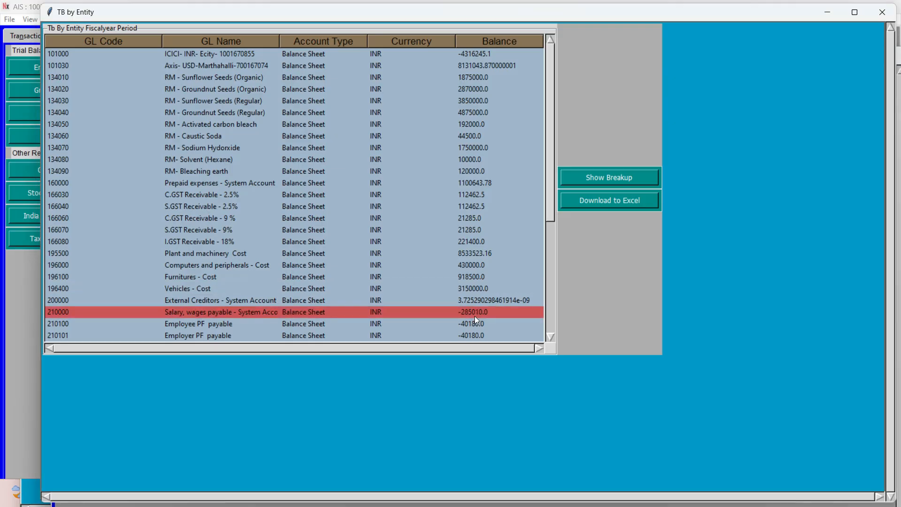
# Switch back to the Excel workbook and check the Document Currency, Foreign Value and Base Value columns against the salary payable balance.
pyautogui.hotkey('alt', 'Tab')
pyautogui.hotkey('alt', 'Tab')
pyautogui.hotkey('alt', 'Tab')
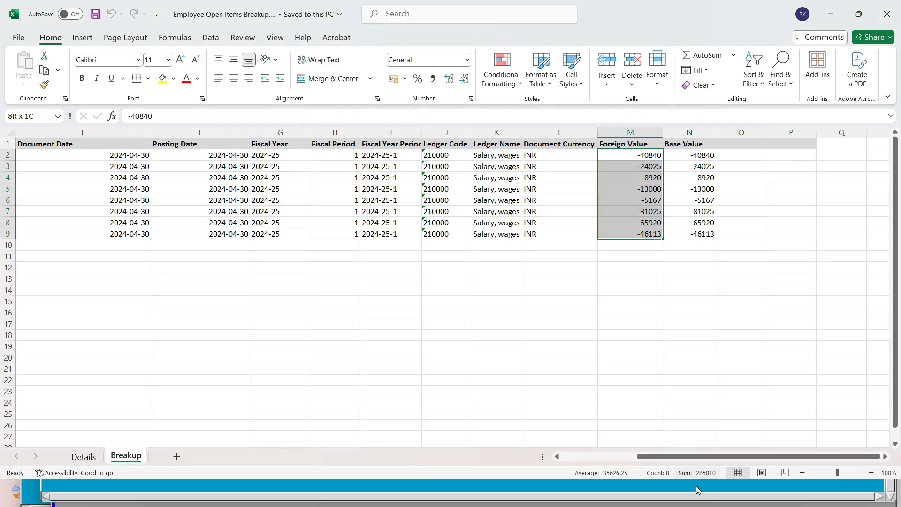
pyautogui.click(630, 134)
pyautogui.click(692, 132)
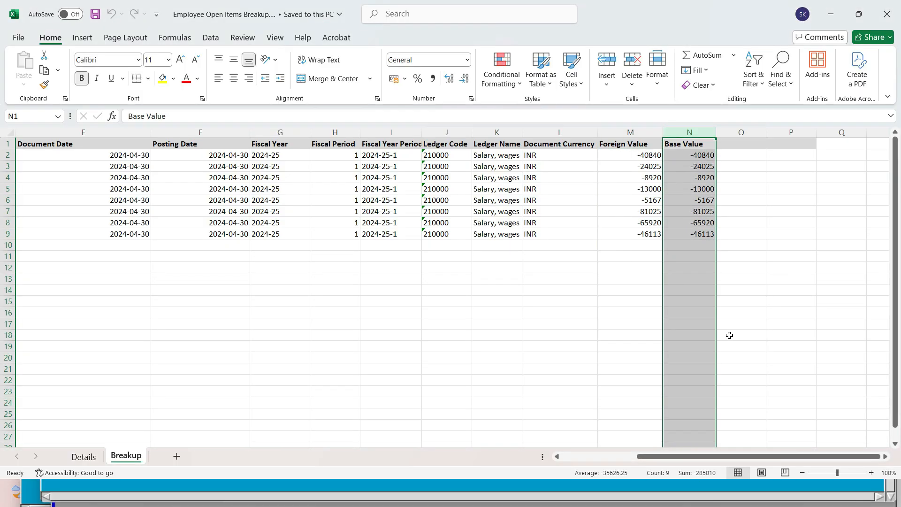
pyautogui.moveTo(545, 160); pyautogui.dragTo(547, 238)
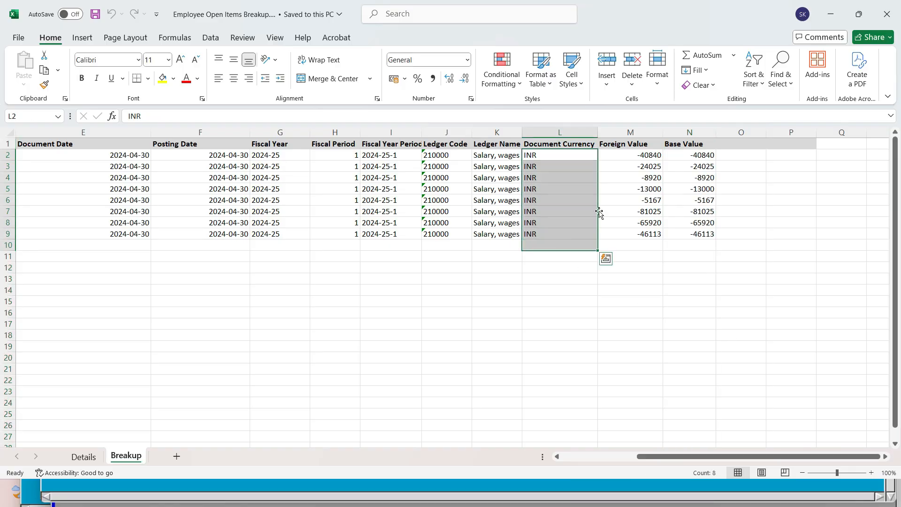
pyautogui.click(630, 132)
pyautogui.click(676, 132)
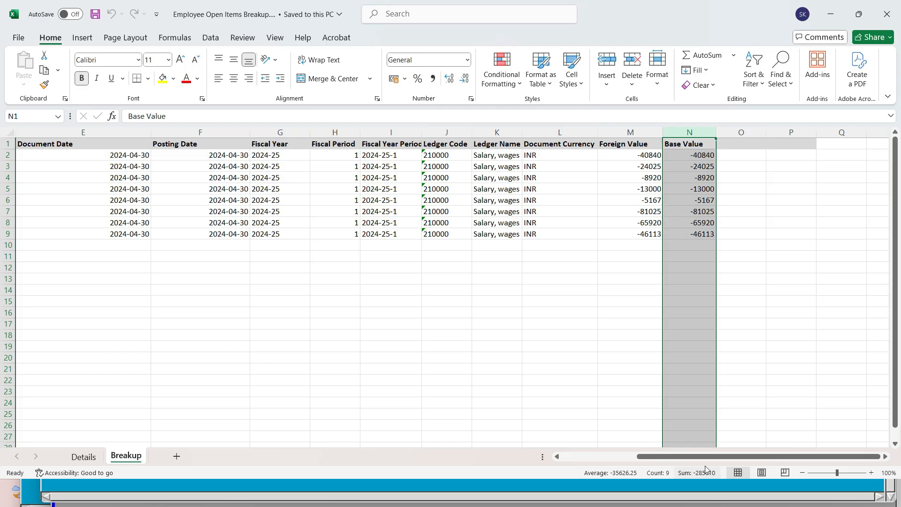
# Close the Employee Open Items Breakup workbook and the trial balance windows in AIS.
pyautogui.click(697, 257)
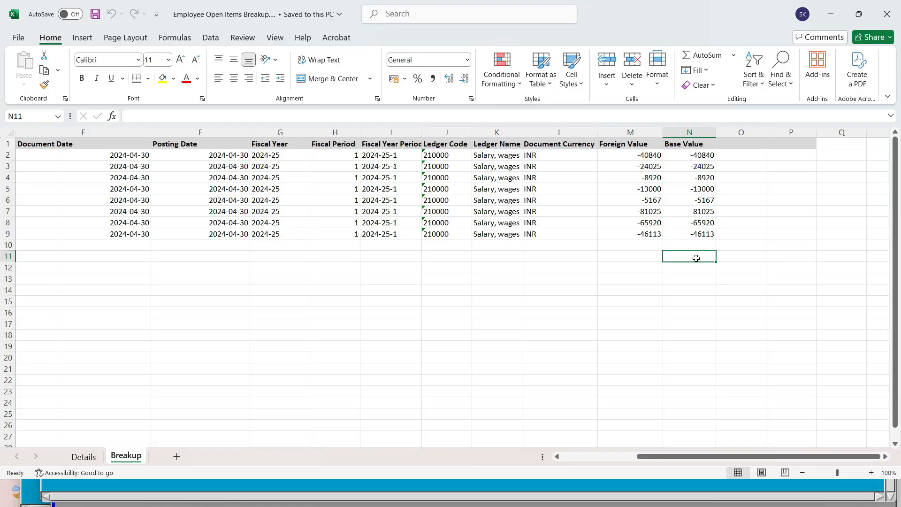
pyautogui.click(888, 15)
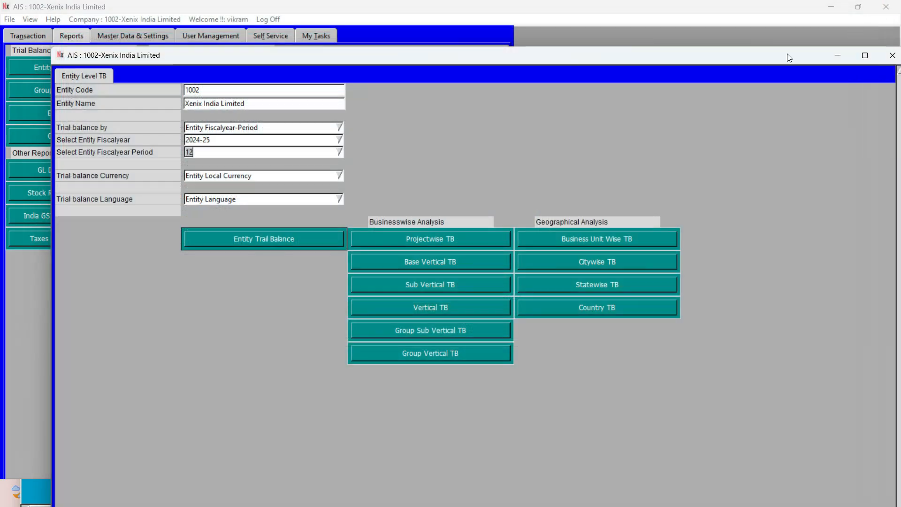
pyautogui.moveTo(789, 54); pyautogui.dragTo(695, 62)
pyautogui.click(797, 66)
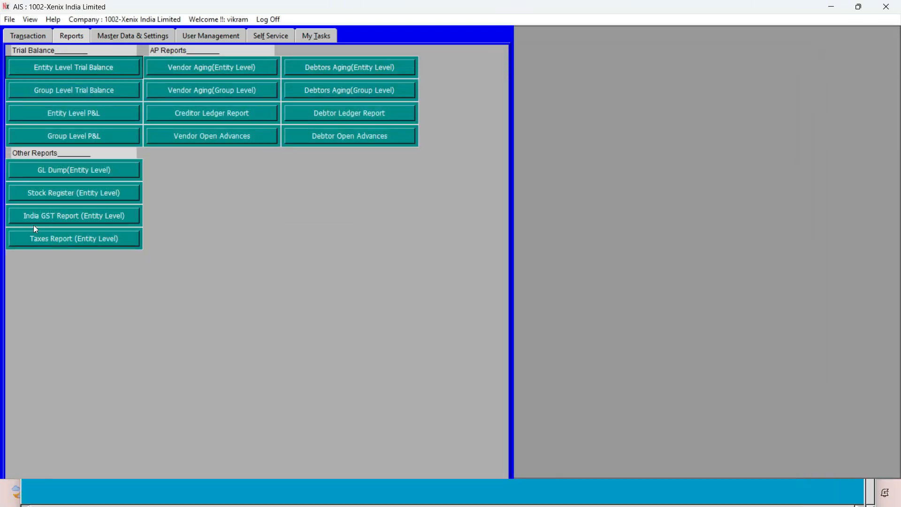
# Open the Employee Payment transaction's pending approval window and maximize it.
pyautogui.click(17, 35)
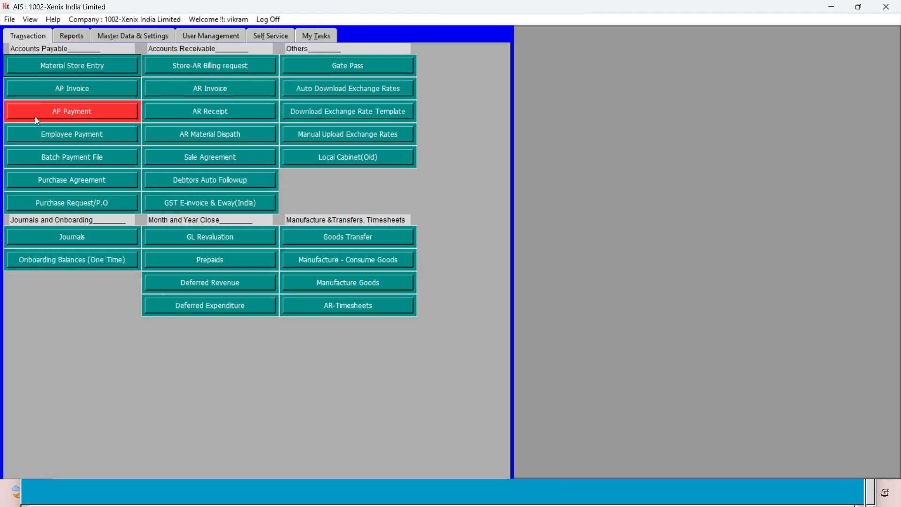
pyautogui.click(22, 136)
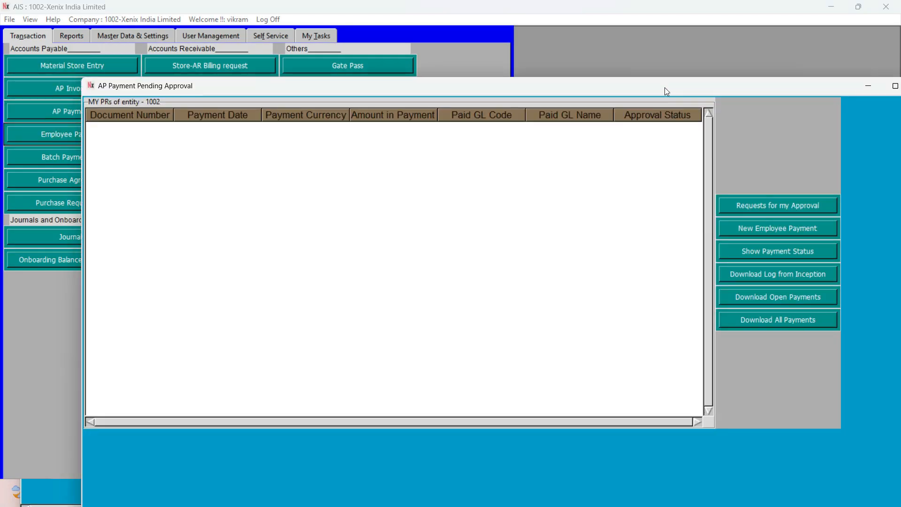
pyautogui.doubleClick(665, 87)
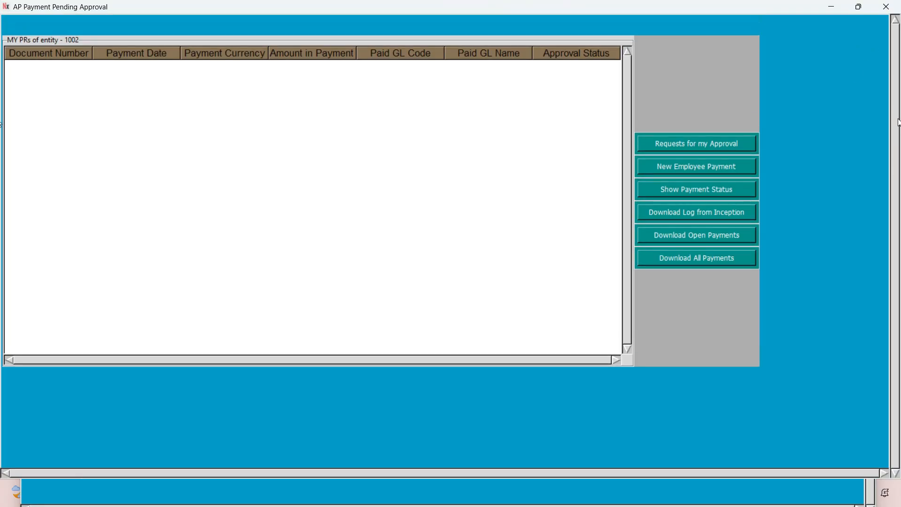
pyautogui.click(886, 6)
pyautogui.click(54, 135)
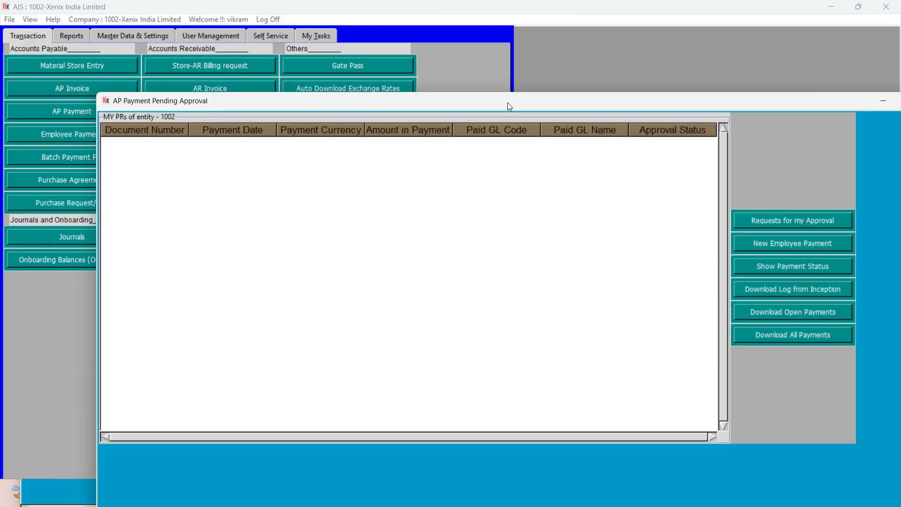
pyautogui.doubleClick(508, 102)
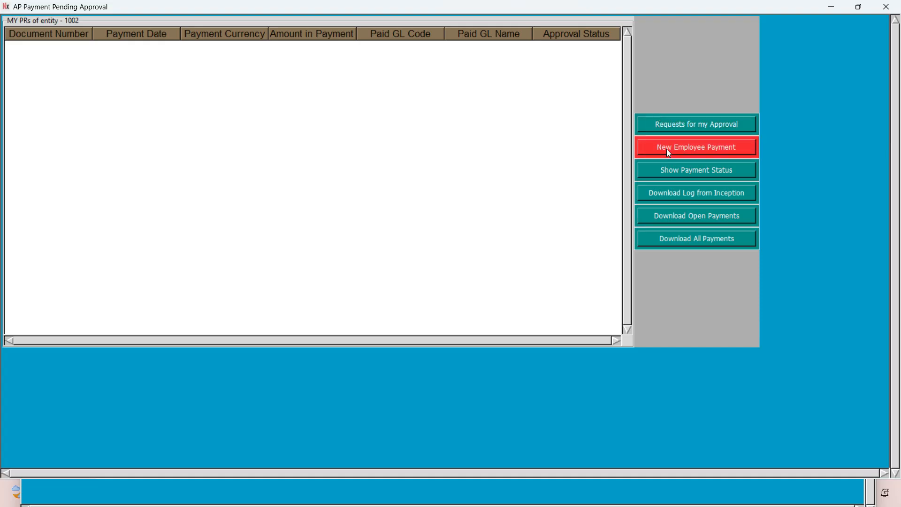
pyautogui.click(886, 7)
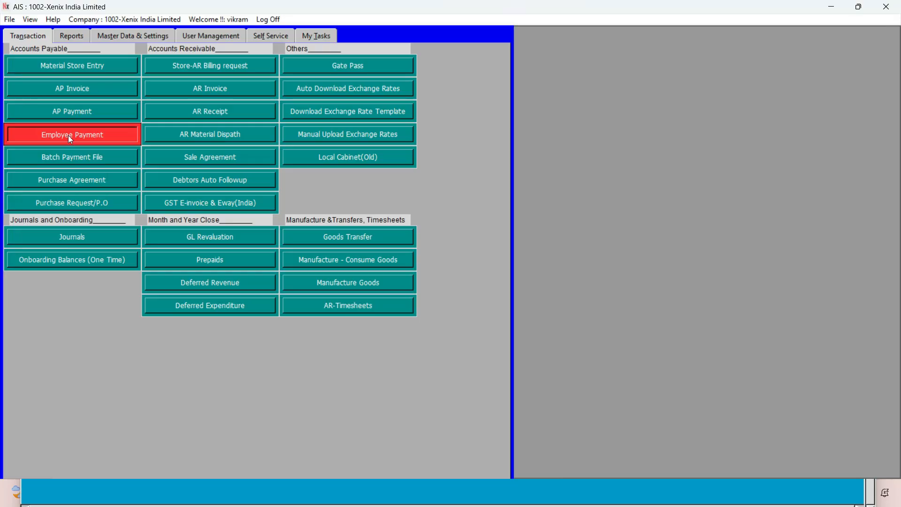
pyautogui.click(68, 135)
pyautogui.doubleClick(421, 115)
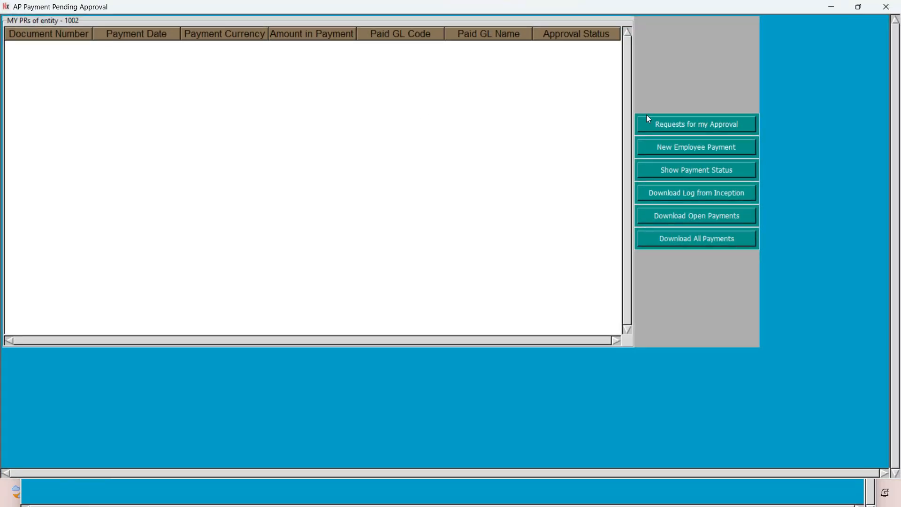
# Start a new employee payment from the ICICI INR Ecity bank account, dated 01-05-2024, with accounting period 1 of 2024-25.
pyautogui.click(680, 150)
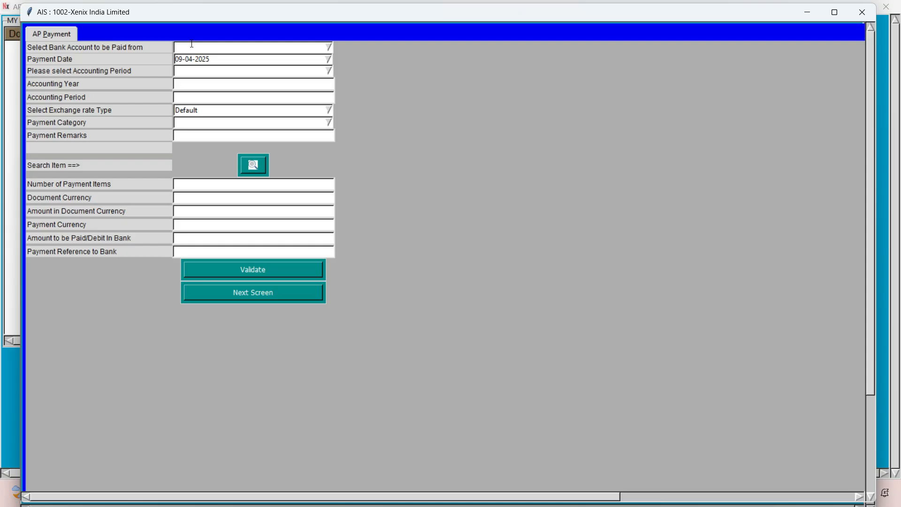
pyautogui.click(192, 44)
pyautogui.press('Tab')
pyautogui.write('01-05-2024')
pyautogui.press('Tab')
pyautogui.write('2024-25')
pyautogui.press('Return')
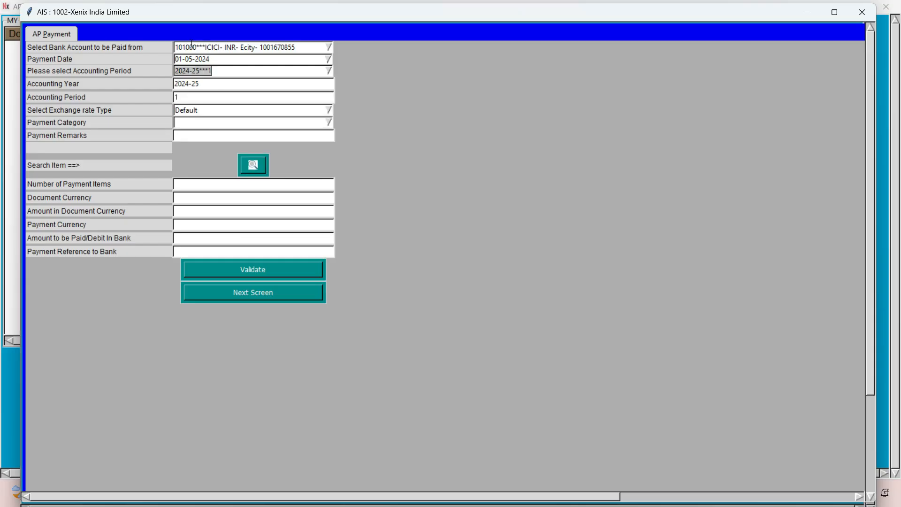
# Set the payment category to Salary Payment and try to search for the open payment items.
pyautogui.click(328, 124)
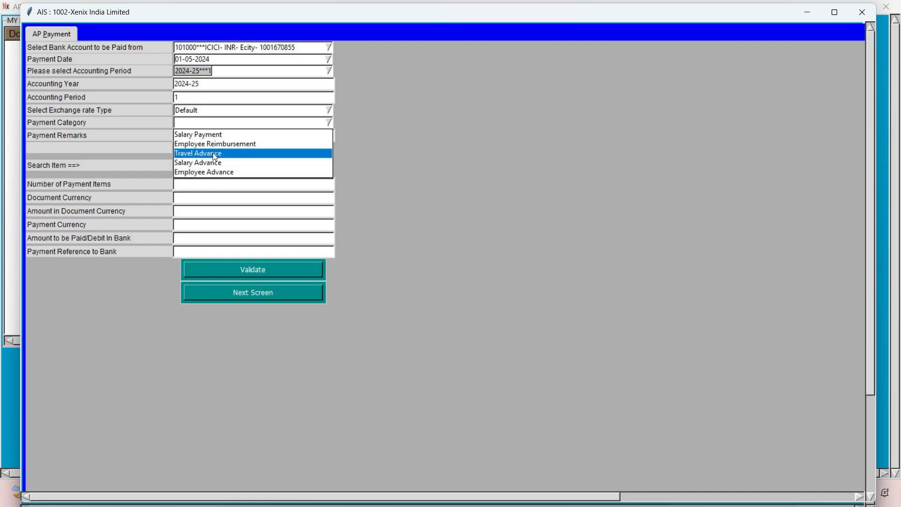
pyautogui.click(213, 136)
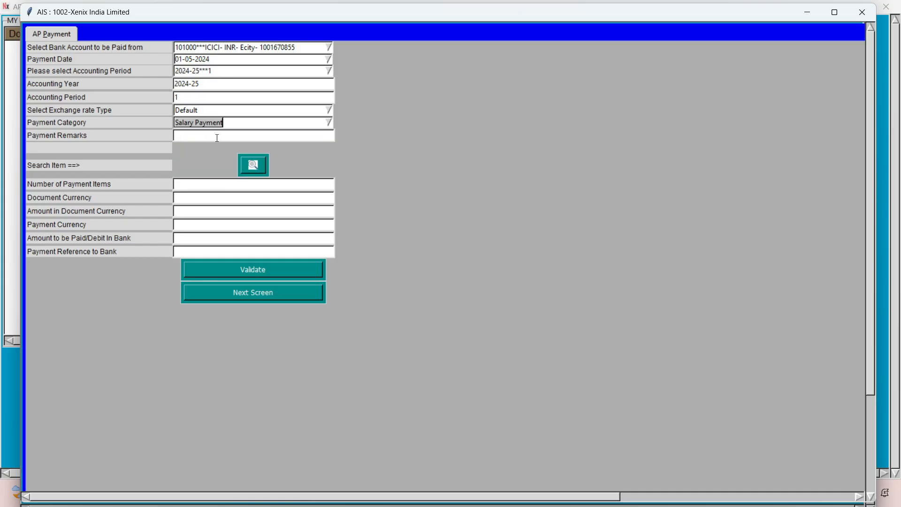
pyautogui.click(253, 164)
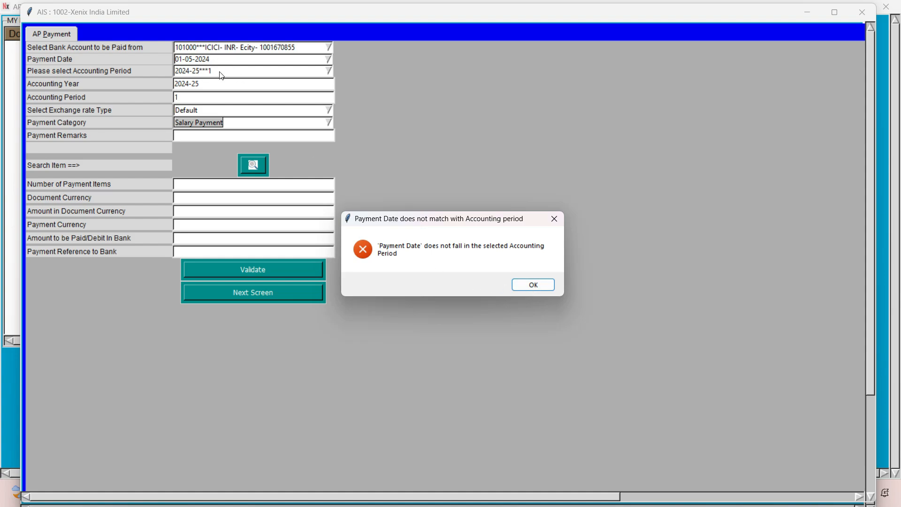
pyautogui.click(534, 285)
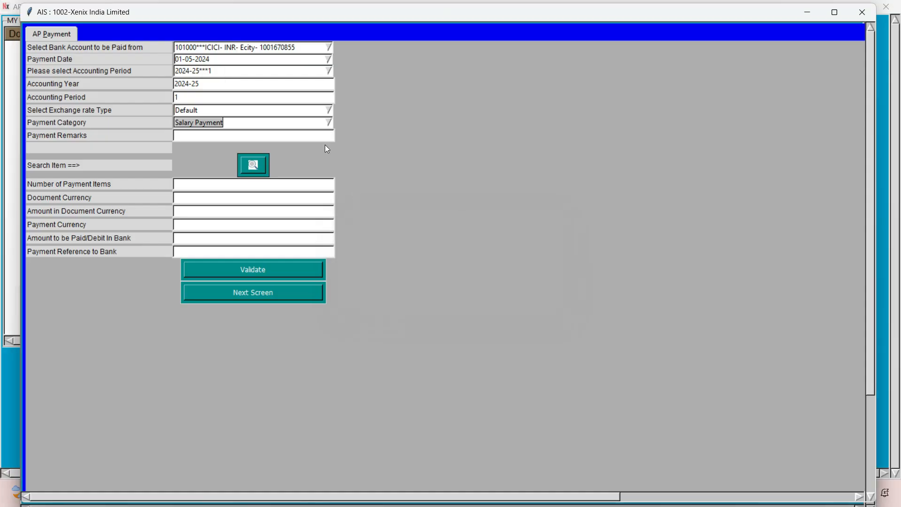
# Set the accounting period to 2024-25 period 2 and search for the open payment items.
pyautogui.click(240, 71)
pyautogui.press('BackSpace')
pyautogui.write('2')
pyautogui.click(241, 72)
pyautogui.click(252, 168)
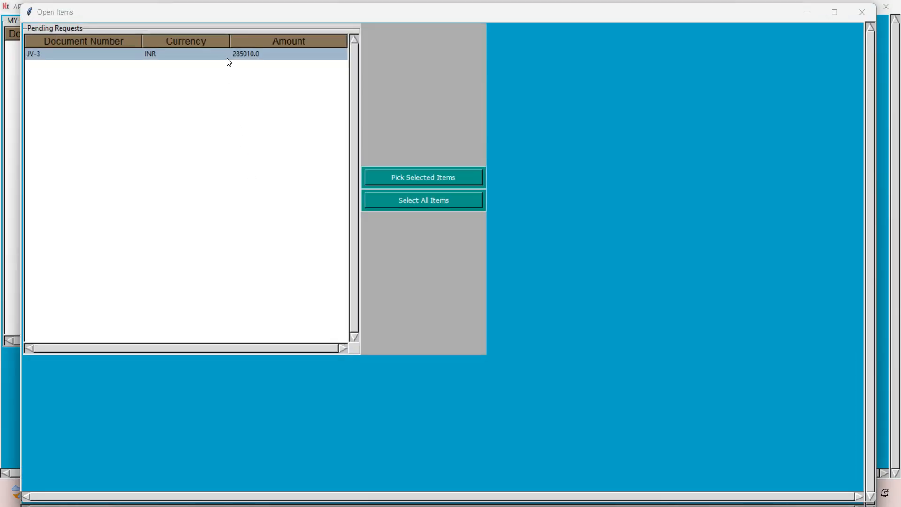
# Pick all pending open items, including document JV-3, for the salary payment.
pyautogui.click(229, 58)
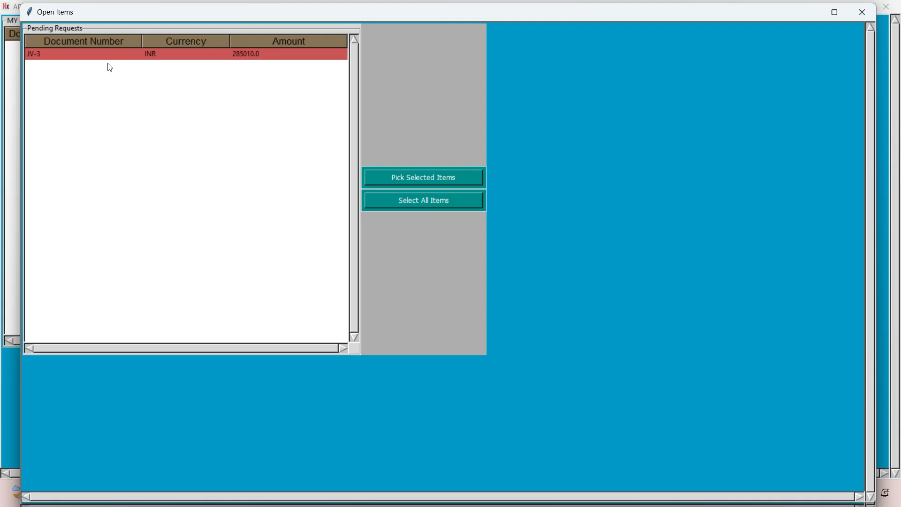
pyautogui.click(407, 209)
pyautogui.click(422, 207)
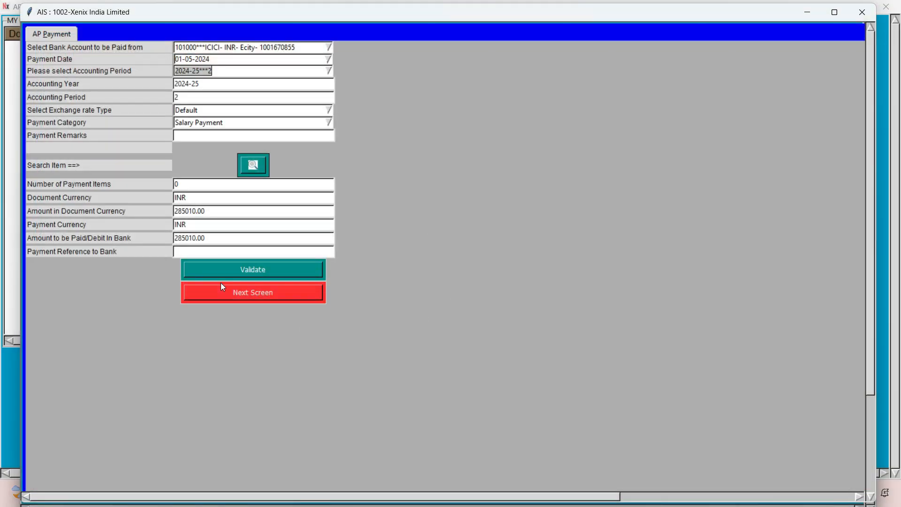
# Enter "April Salary Payment" as the payment reference to the bank and proceed to the payment recording screen.
pyautogui.click(199, 254)
pyautogui.write('A')
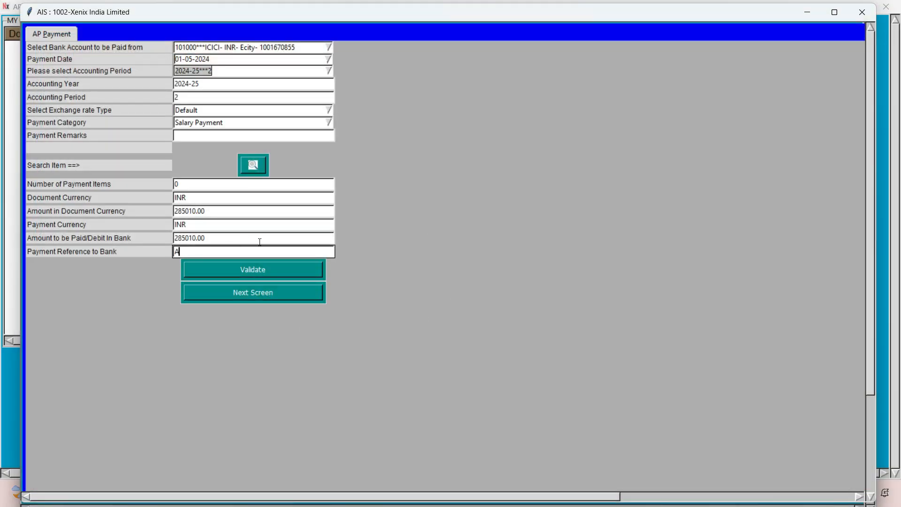
pyautogui.write('pril Salary Payment')
pyautogui.press('Home')
pyautogui.press('Right')
pyautogui.click(246, 296)
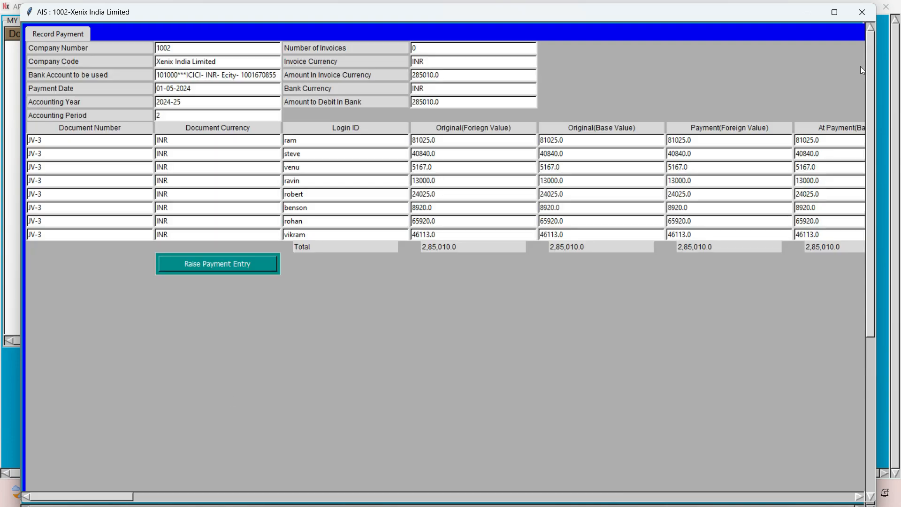
# Examine the employee-wise payment lines, comparing original and payment values and going down the Exchange Gain/(-Loss) column.
pyautogui.click(834, 12)
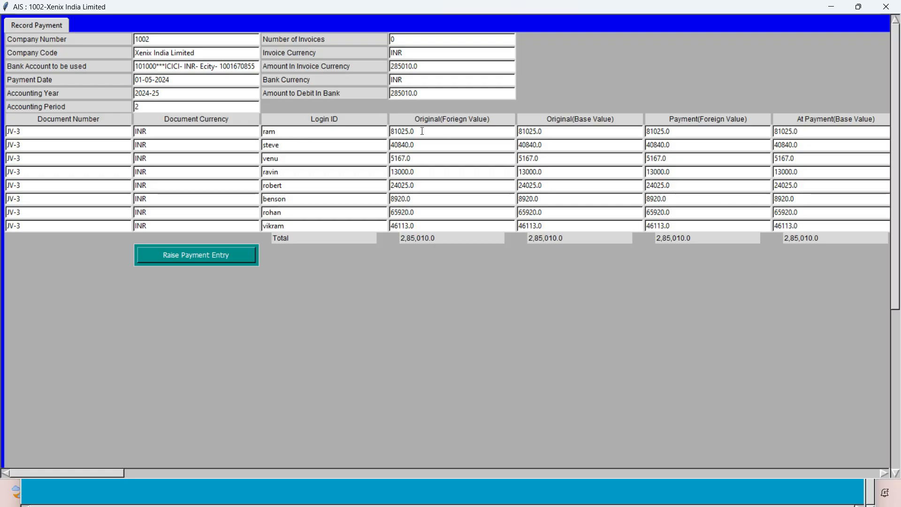
pyautogui.moveTo(93, 474); pyautogui.dragTo(142, 474)
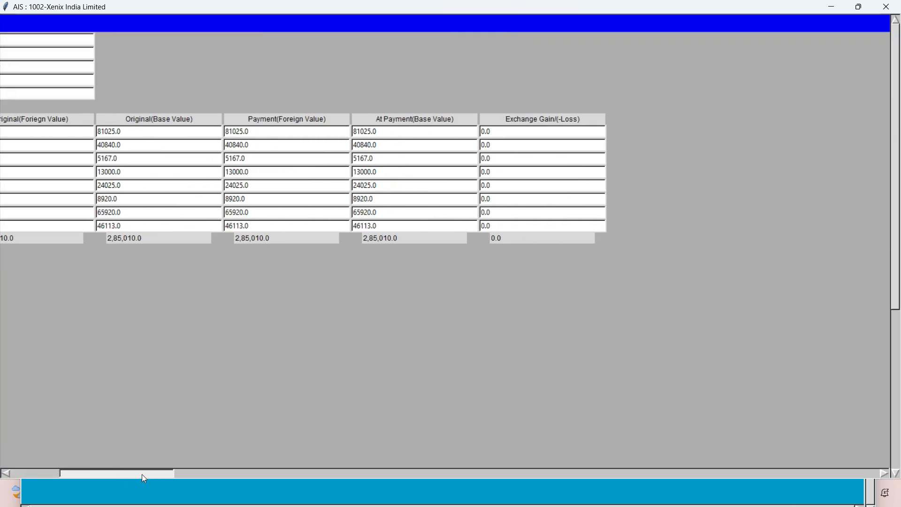
pyautogui.click(480, 131)
pyautogui.click(483, 145)
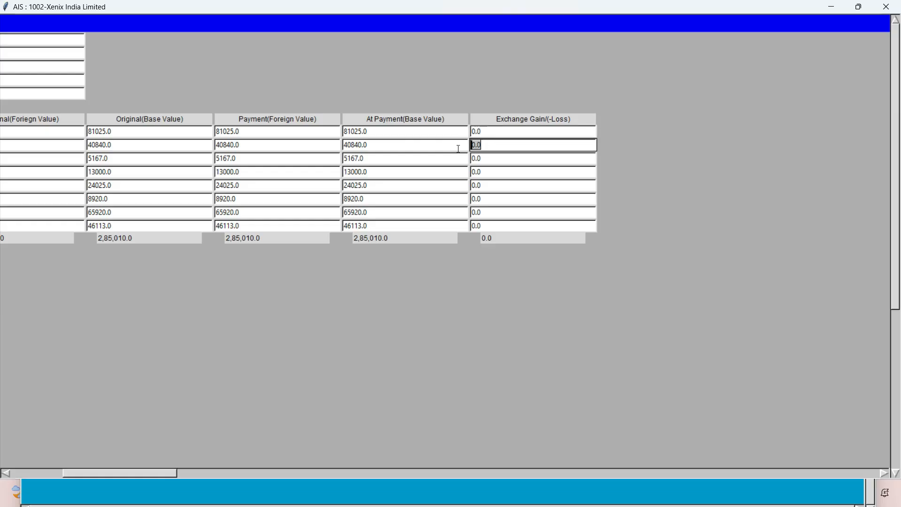
pyautogui.click(486, 159)
pyautogui.press('Down')
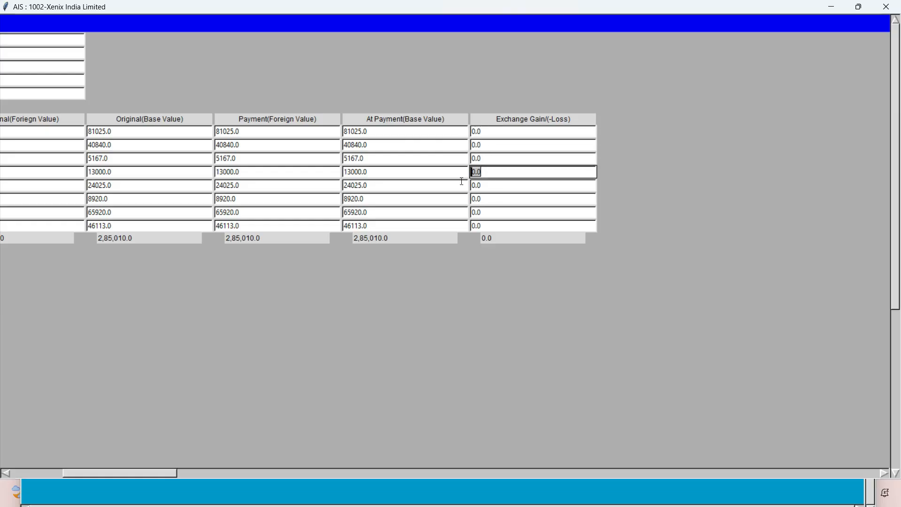
# Review the payment header's bank account, currency and debit amounts, and compare them with the employee-wise payment and exchange gain/loss columns.
pyautogui.moveTo(150, 474); pyautogui.dragTo(116, 475)
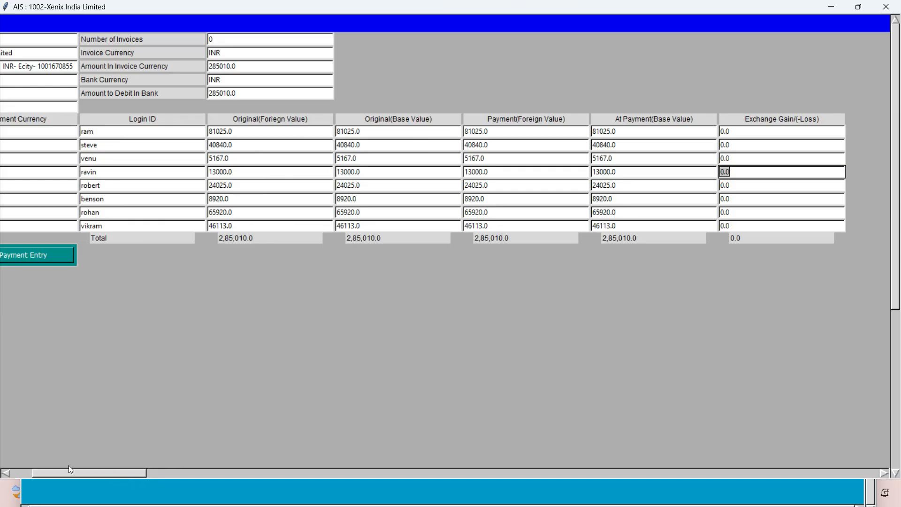
pyautogui.moveTo(70, 471); pyautogui.dragTo(25, 471)
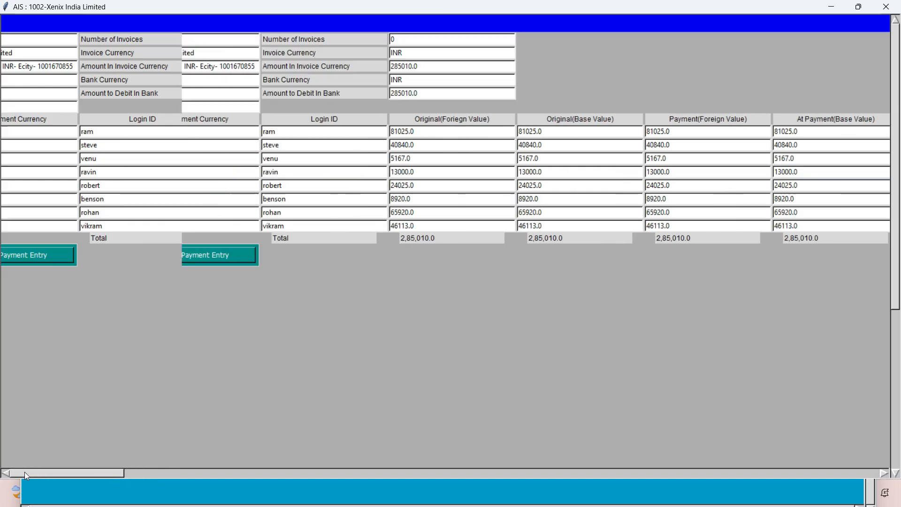
pyautogui.click(179, 67)
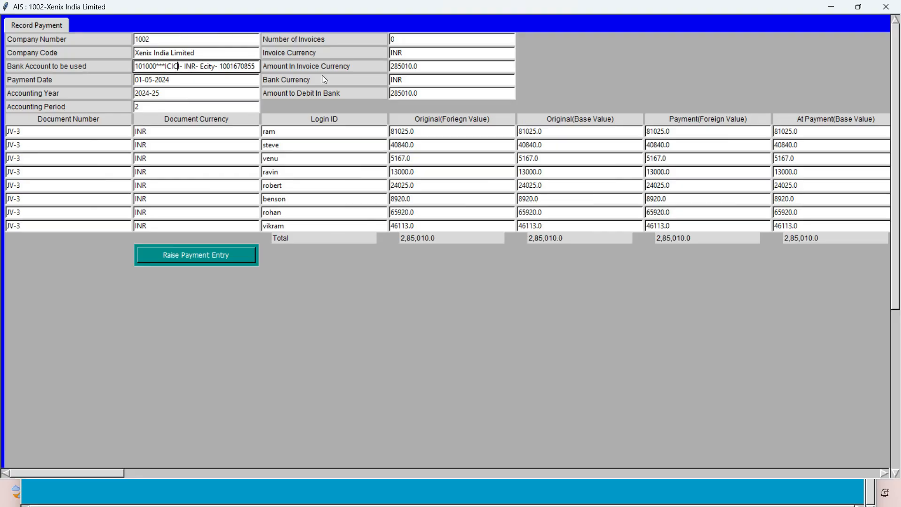
pyautogui.click(448, 67)
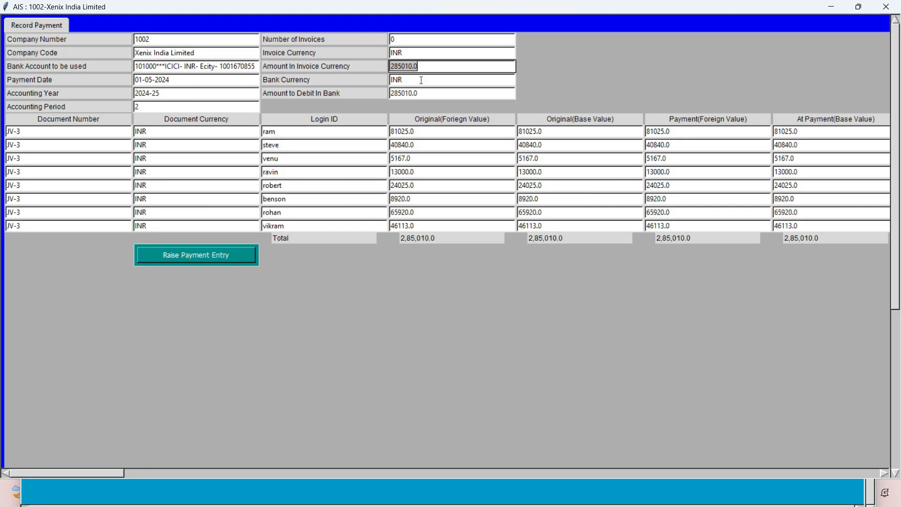
pyautogui.click(400, 96)
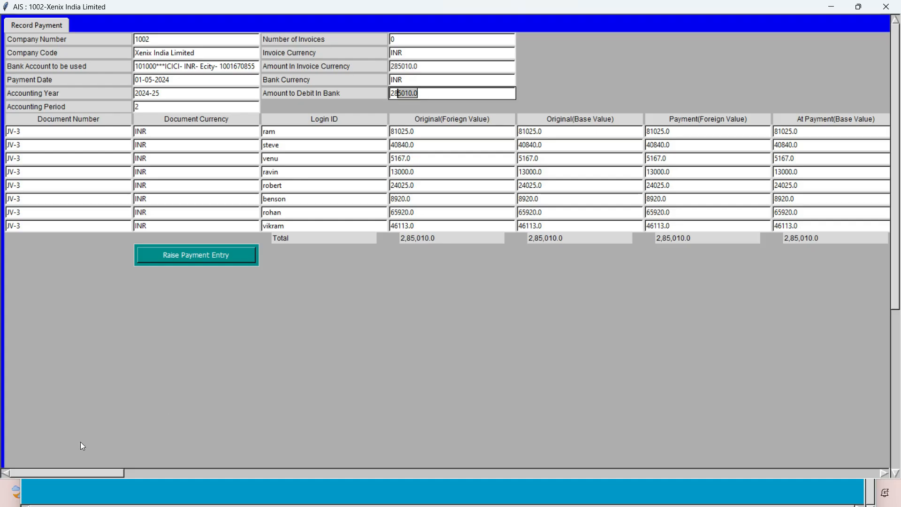
pyautogui.moveTo(62, 472); pyautogui.dragTo(108, 477)
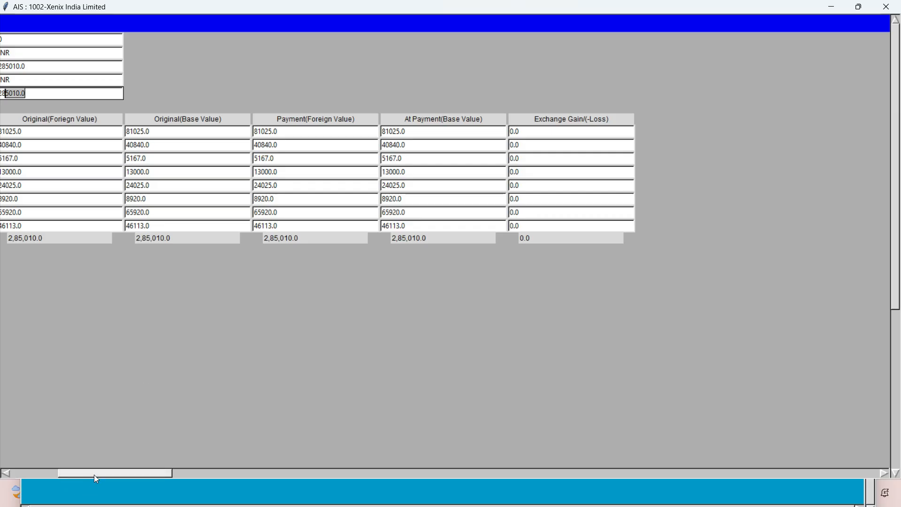
pyautogui.moveTo(94, 474); pyautogui.dragTo(54, 474)
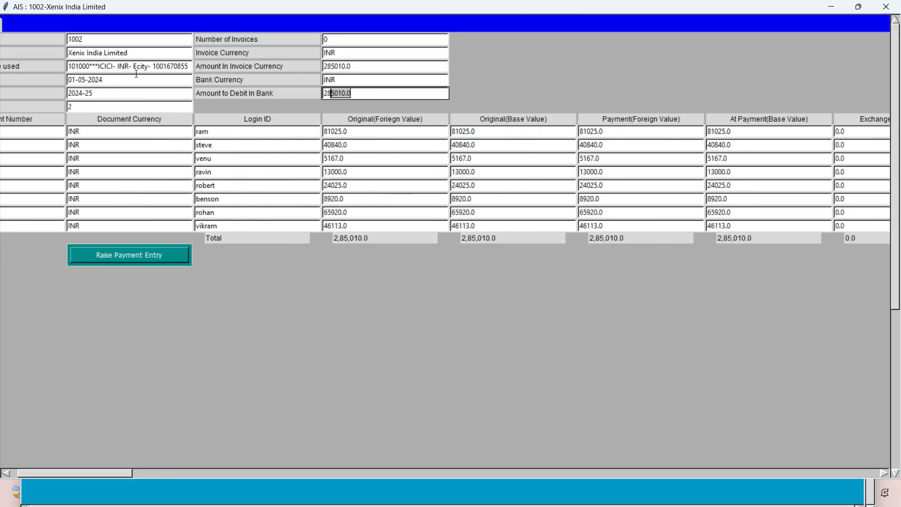
pyautogui.doubleClick(123, 66)
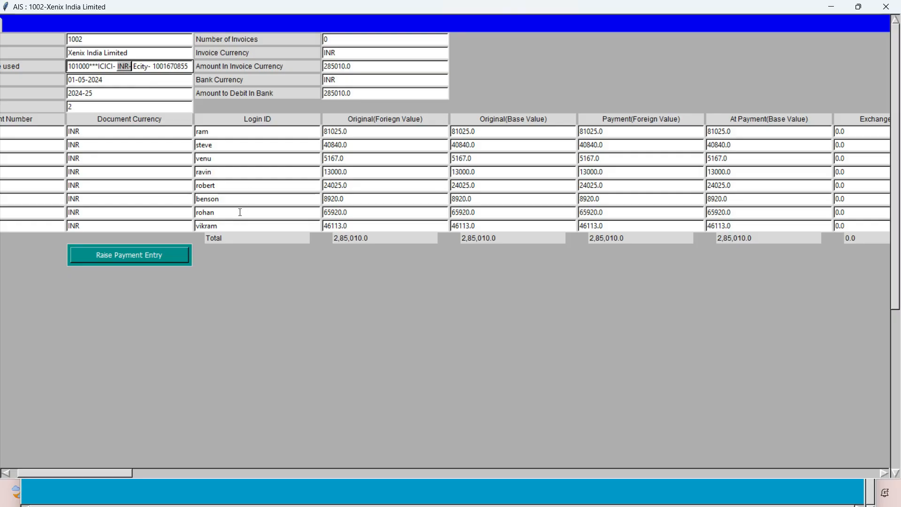
pyautogui.moveTo(105, 474); pyautogui.dragTo(114, 475)
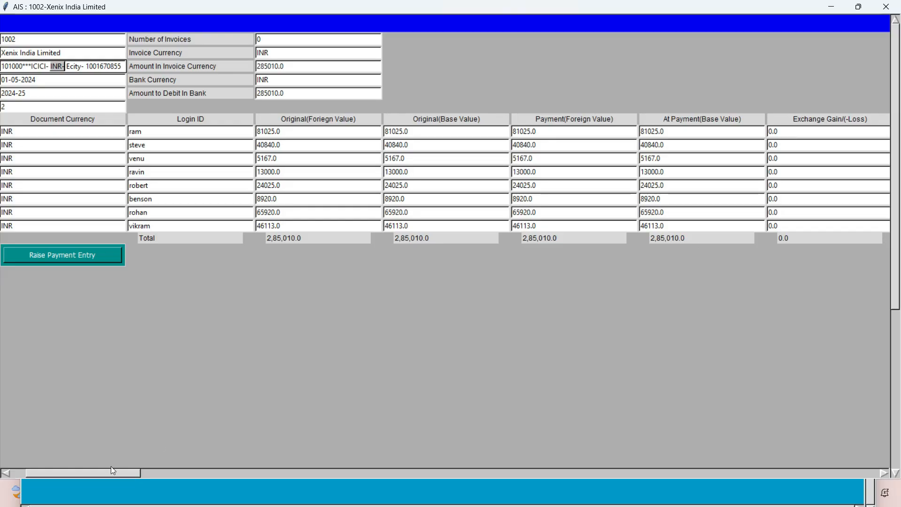
# Raise the payment entry for the JV-3 salary lines and acknowledge the saved notice.
pyautogui.moveTo(98, 474); pyautogui.dragTo(82, 474)
pyautogui.click(163, 256)
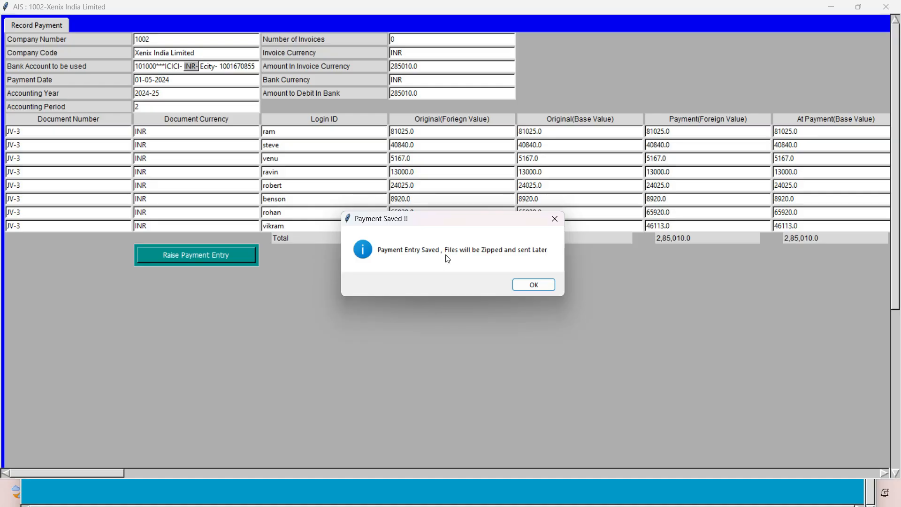
pyautogui.click(527, 288)
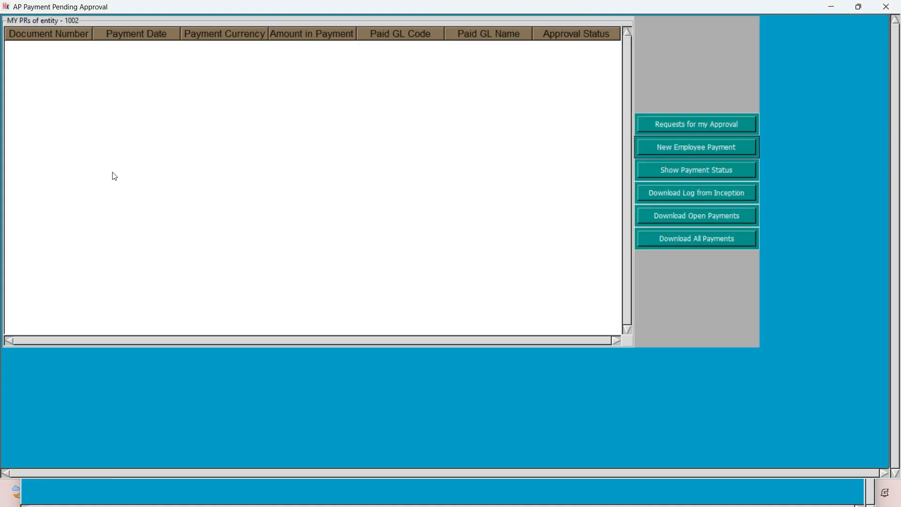
# Search payment status by Request Raised Between, with 09-04-2025 as both start and end date, for company 1002.
pyautogui.click(690, 175)
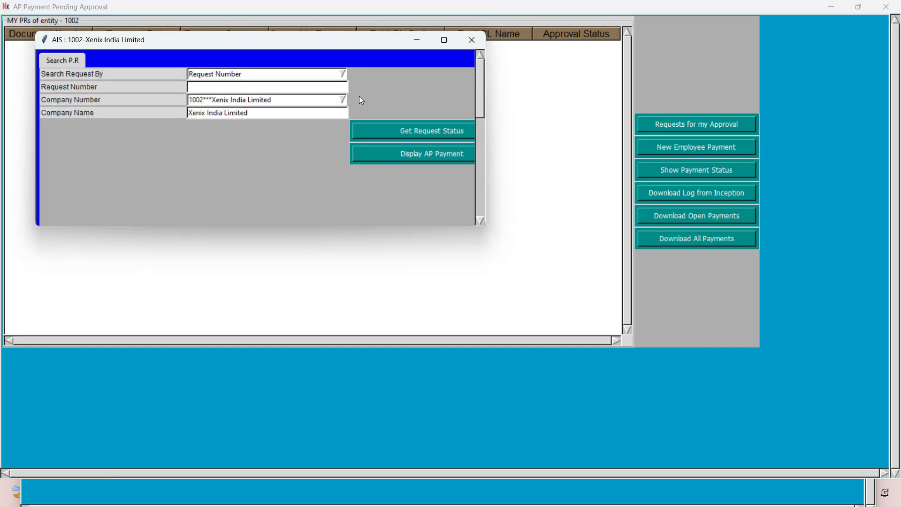
pyautogui.click(343, 73)
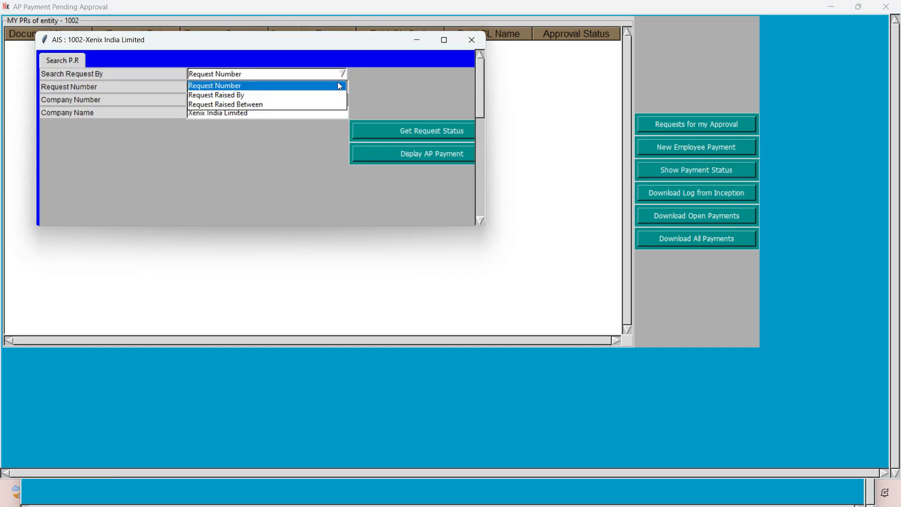
pyautogui.click(251, 104)
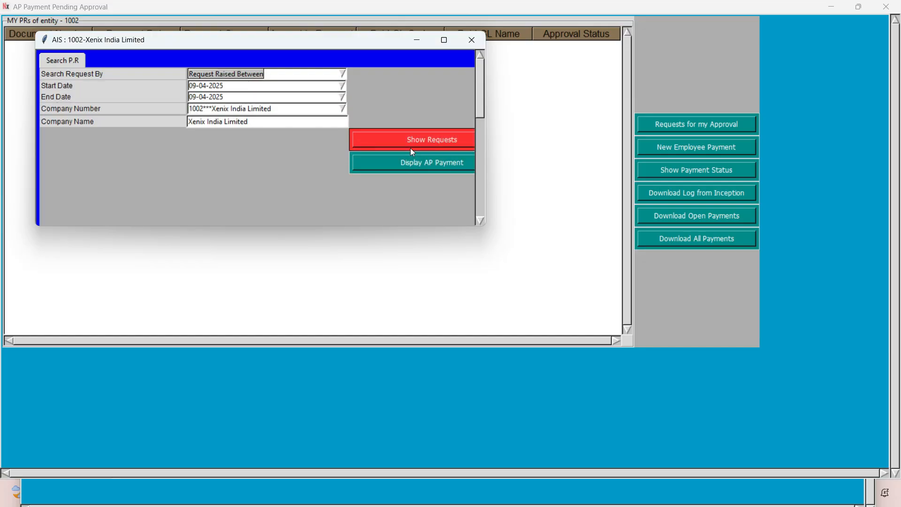
pyautogui.click(411, 146)
# Display the AP payment for request AP-Pay-7, review its details, attachments and entry log, and return to the main window.
pyautogui.click(260, 56)
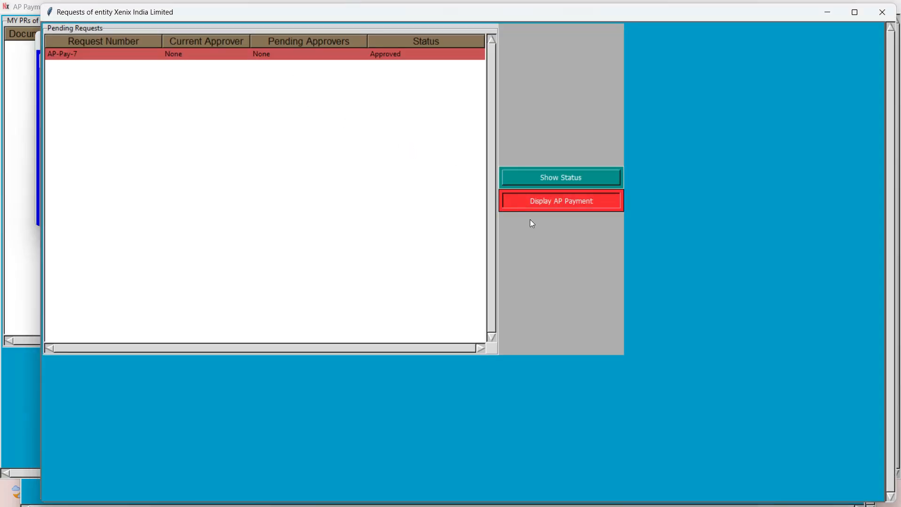
pyautogui.click(519, 205)
pyautogui.click(137, 90)
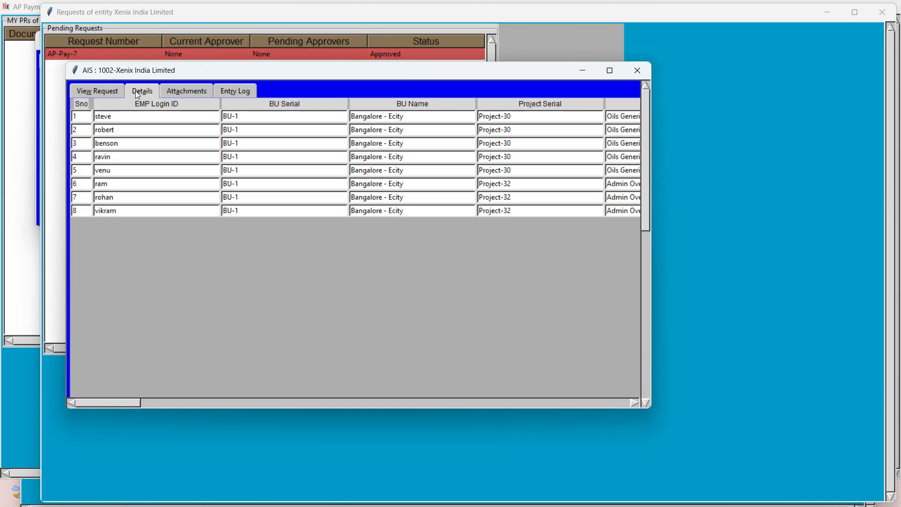
pyautogui.click(610, 70)
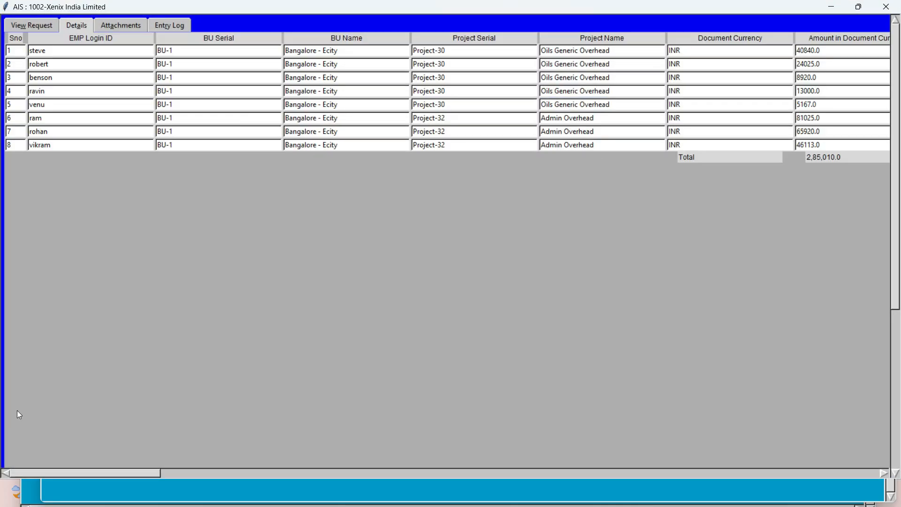
pyautogui.moveTo(48, 473); pyautogui.dragTo(3, 497)
pyautogui.click(116, 24)
pyautogui.click(184, 29)
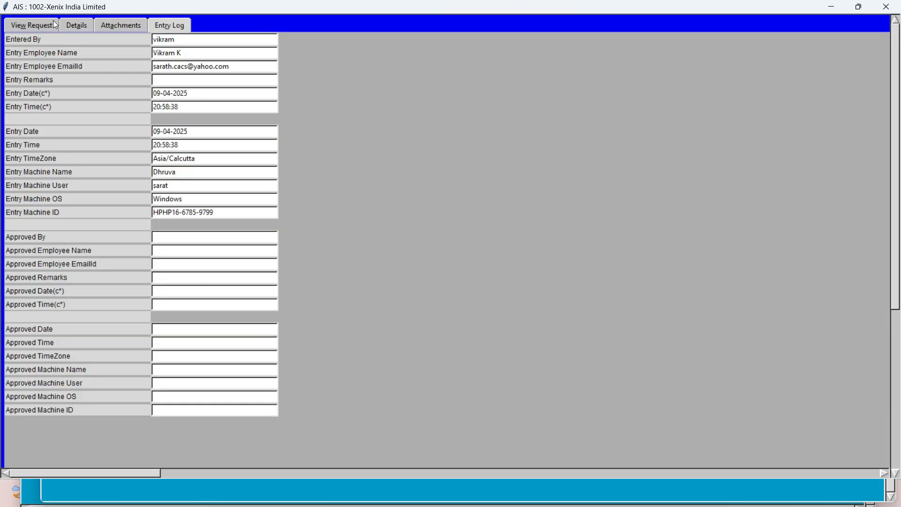
pyautogui.click(77, 24)
pyautogui.click(886, 6)
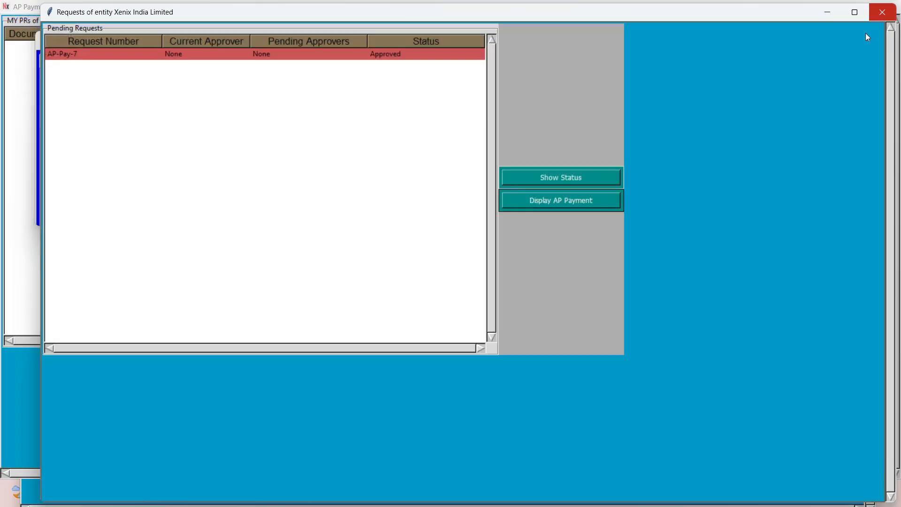
pyautogui.click(883, 12)
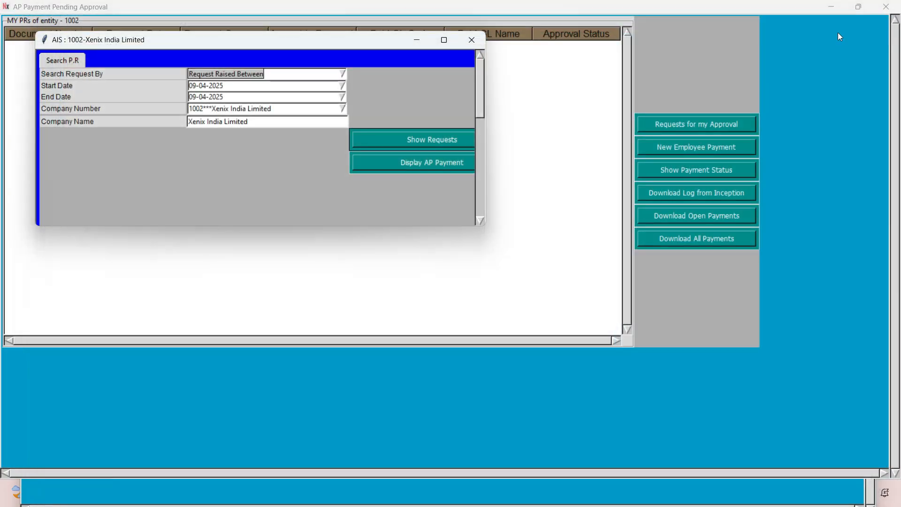
pyautogui.click(472, 41)
pyautogui.click(886, 7)
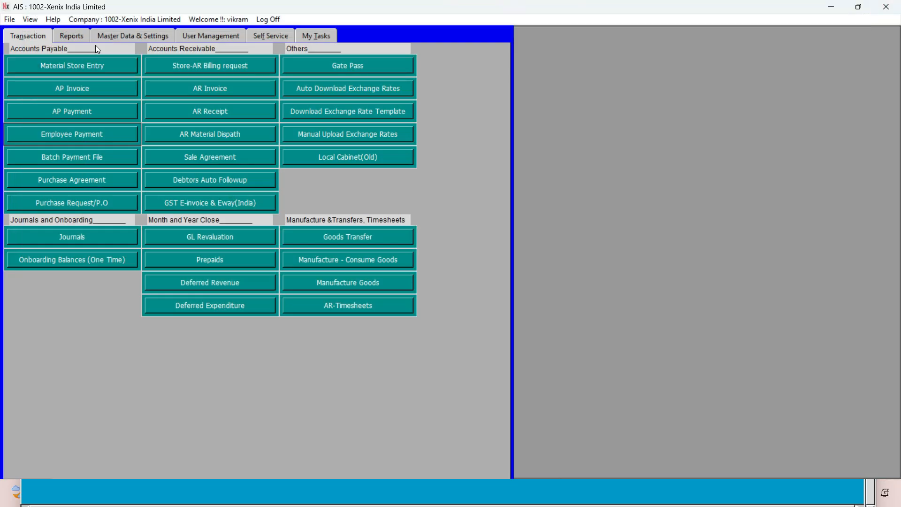
# Generate the entity trial balance for fiscal year 2024-25, period 12.
pyautogui.click(74, 37)
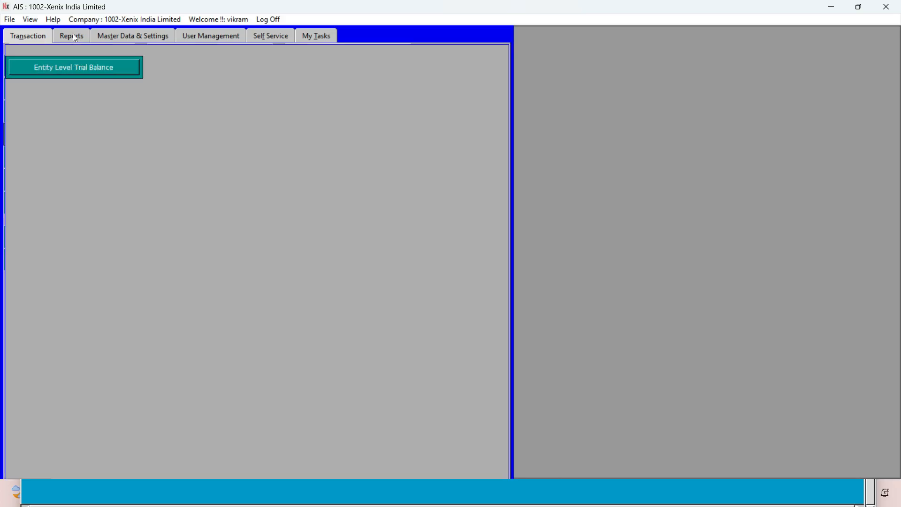
pyautogui.click(236, 171)
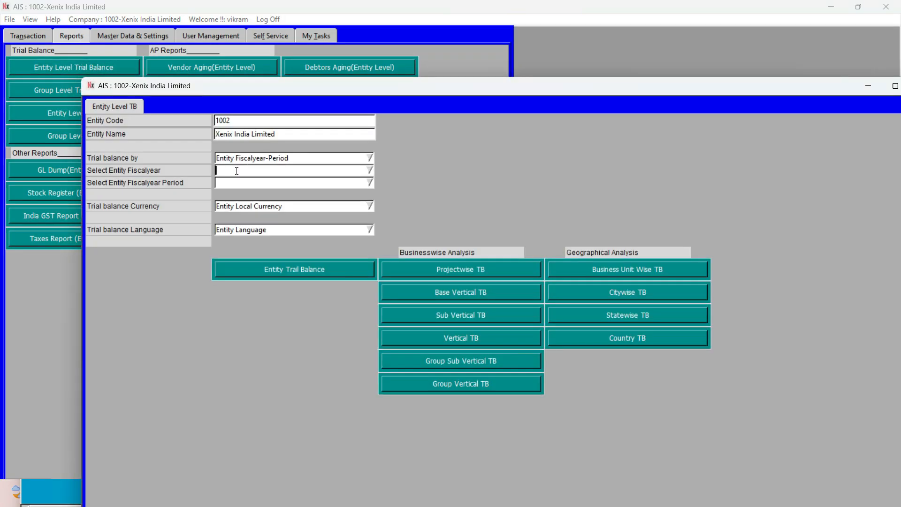
pyautogui.write('2024-25')
pyautogui.press('Return')
pyautogui.write('12')
pyautogui.click(256, 274)
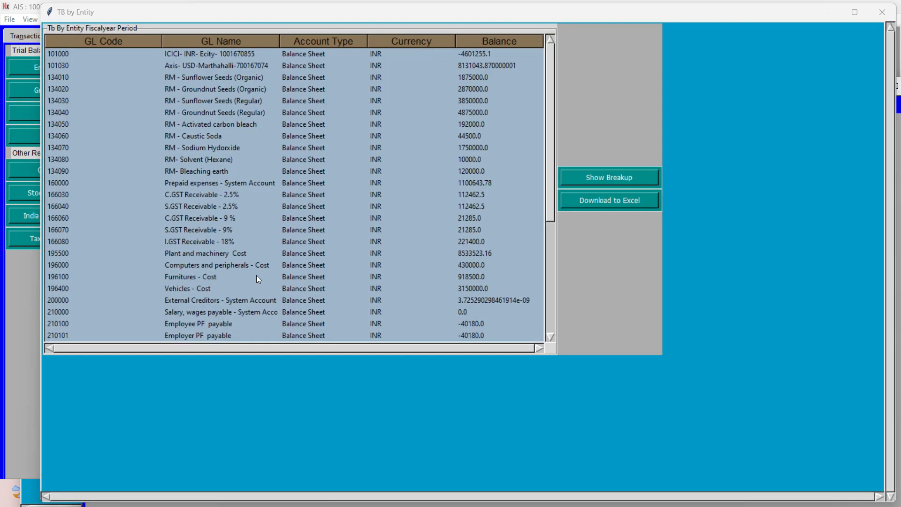
# Check the balance of GL 210000 Salary, wages payable in the trial balance and close the report windows.
pyautogui.click(242, 312)
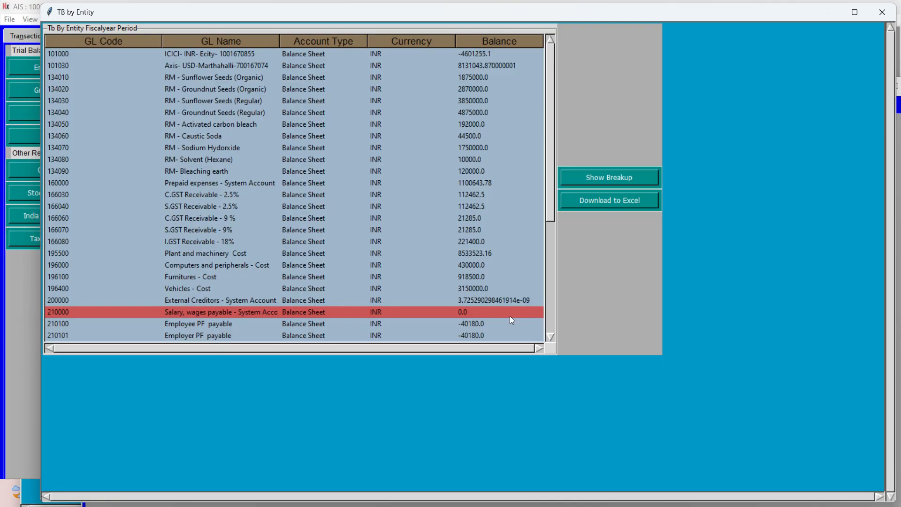
pyautogui.click(882, 12)
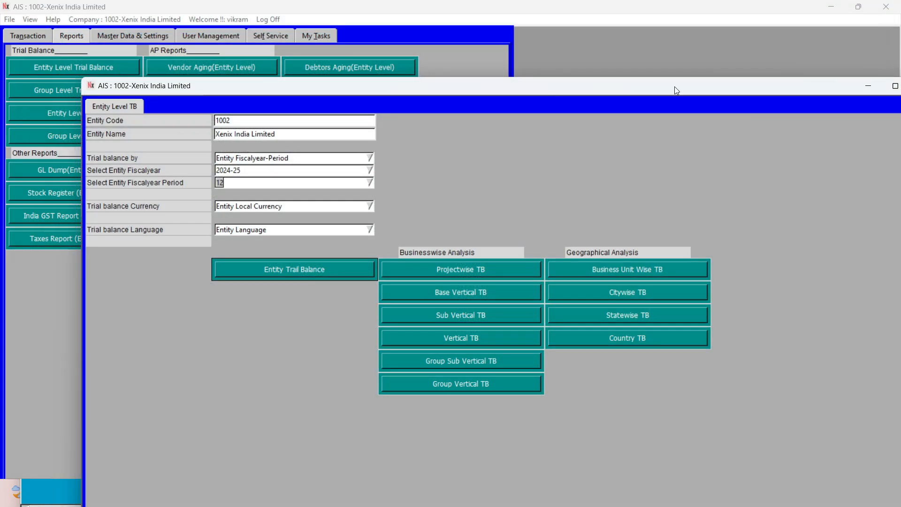
pyautogui.moveTo(674, 90); pyautogui.dragTo(534, 81)
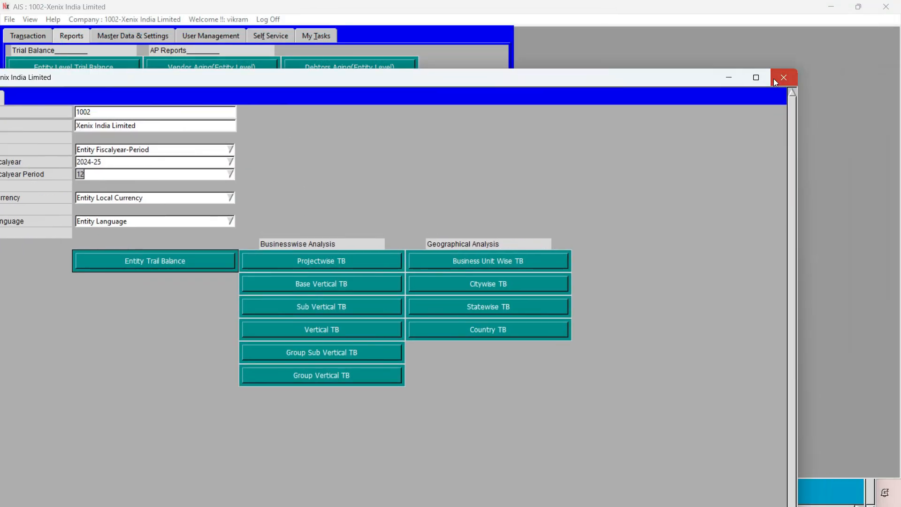
pyautogui.click(776, 79)
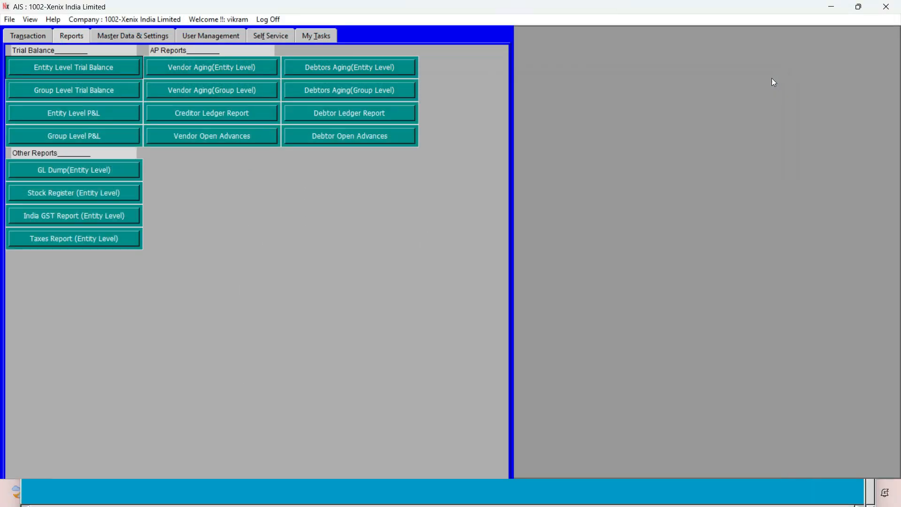
# View the pending batch payment items for the ICICI INR Ecity bank account and close the list.
pyautogui.click(13, 36)
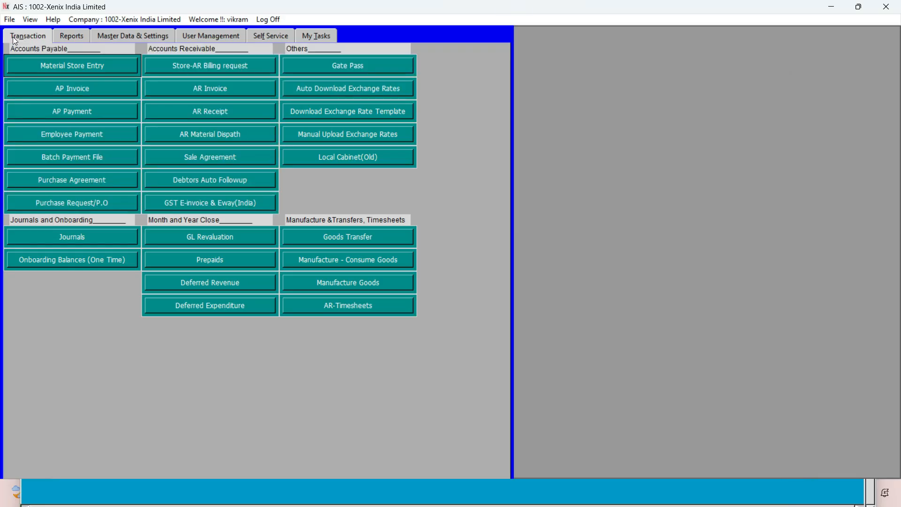
pyautogui.click(29, 160)
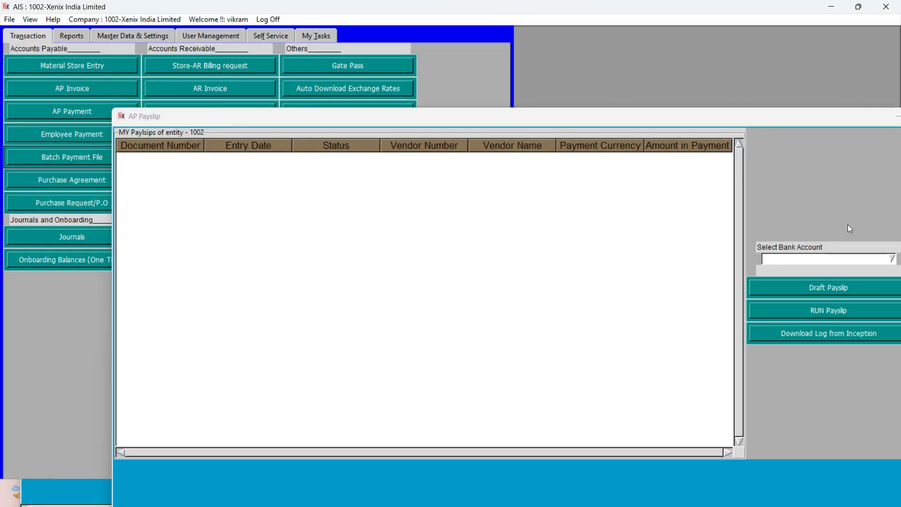
pyautogui.click(896, 262)
pyautogui.click(865, 268)
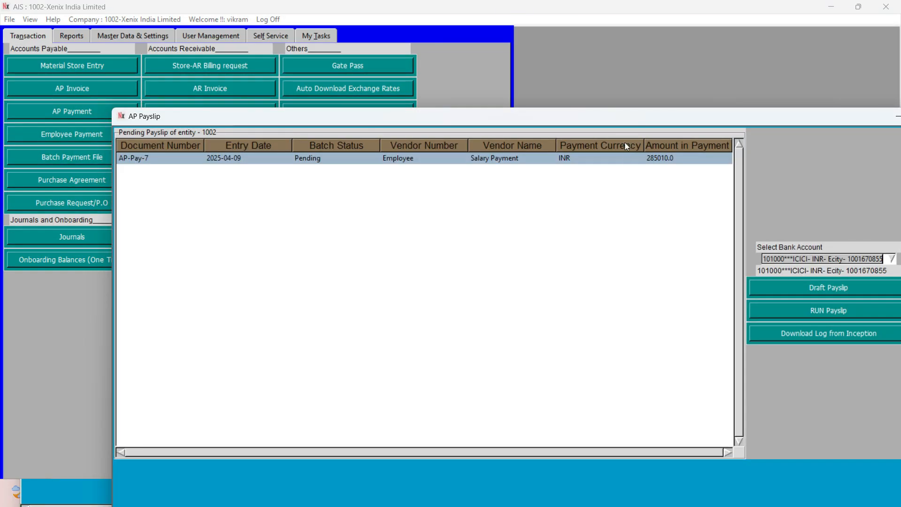
pyautogui.doubleClick(581, 117)
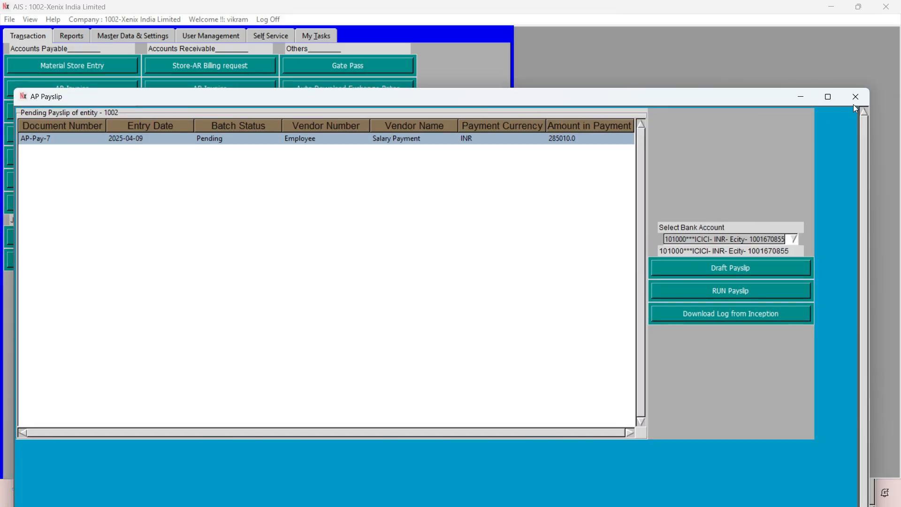
pyautogui.click(855, 97)
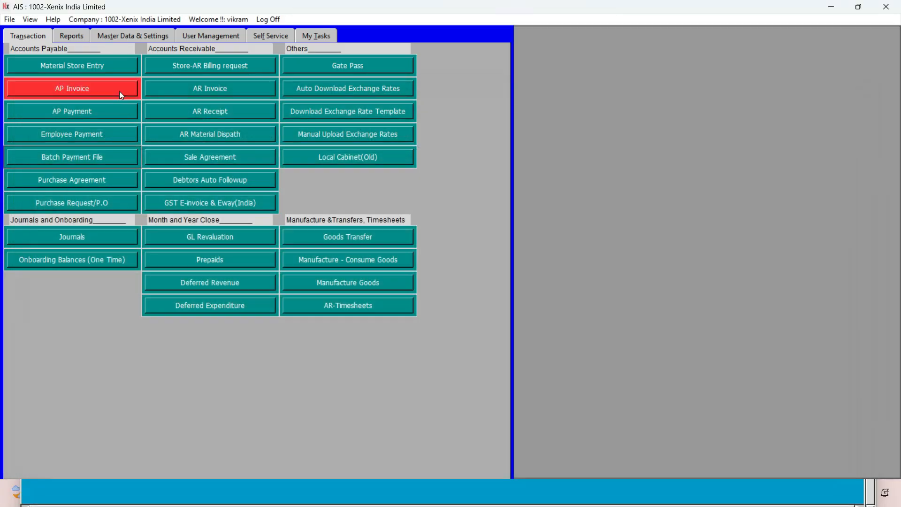
pyautogui.click(47, 160)
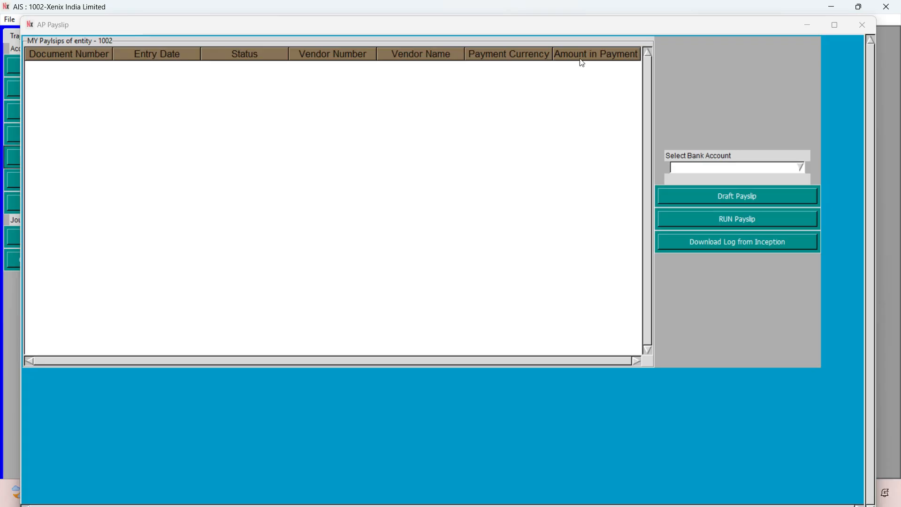
pyautogui.moveTo(834, 27)
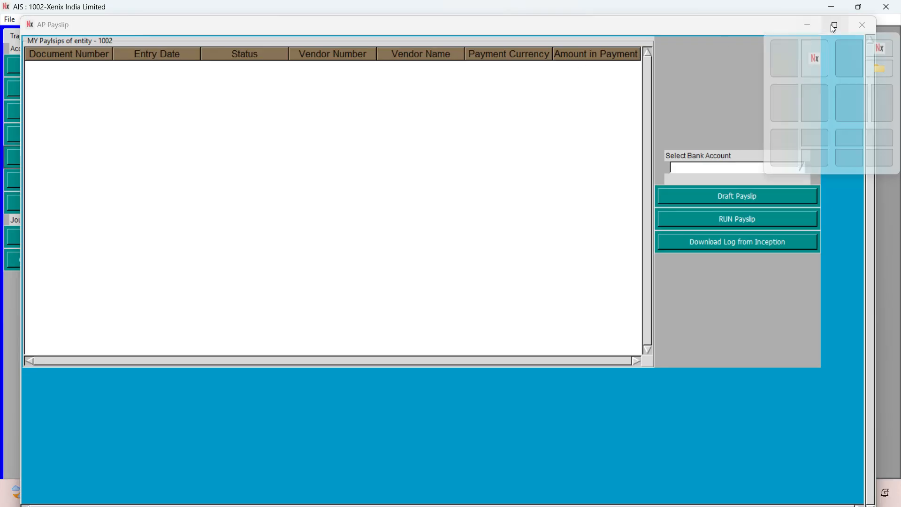
pyautogui.click(864, 24)
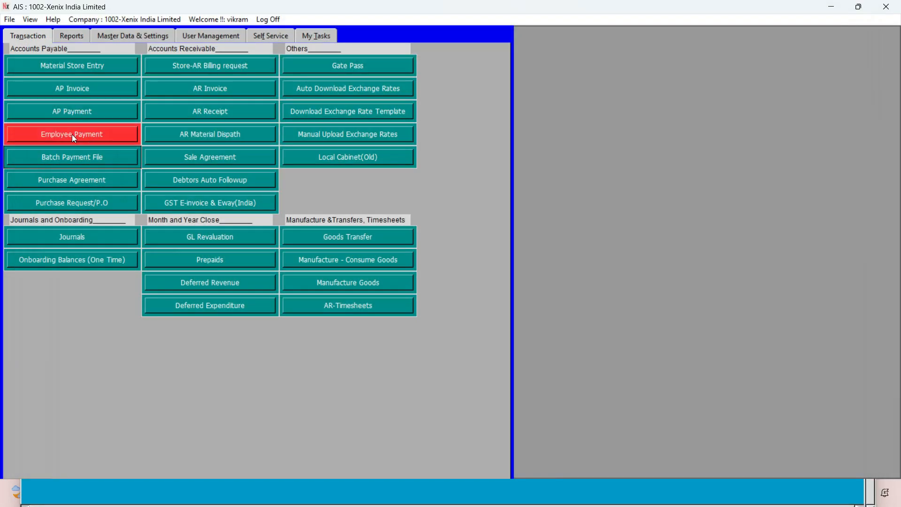
# Generate a draft payslip for the pending salary payment AP-Pay-7 from the ICICI INR Ecity bank account.
pyautogui.click(32, 160)
pyautogui.click(836, 26)
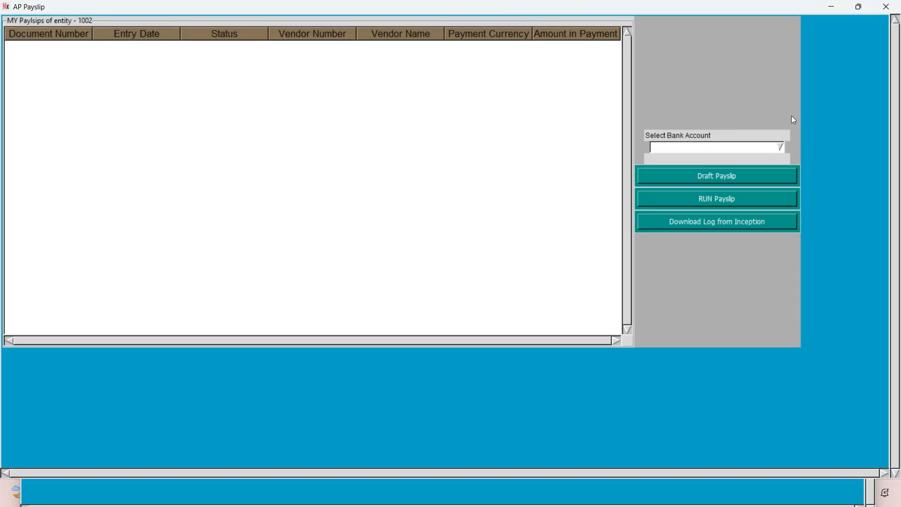
pyautogui.click(780, 147)
pyautogui.click(743, 161)
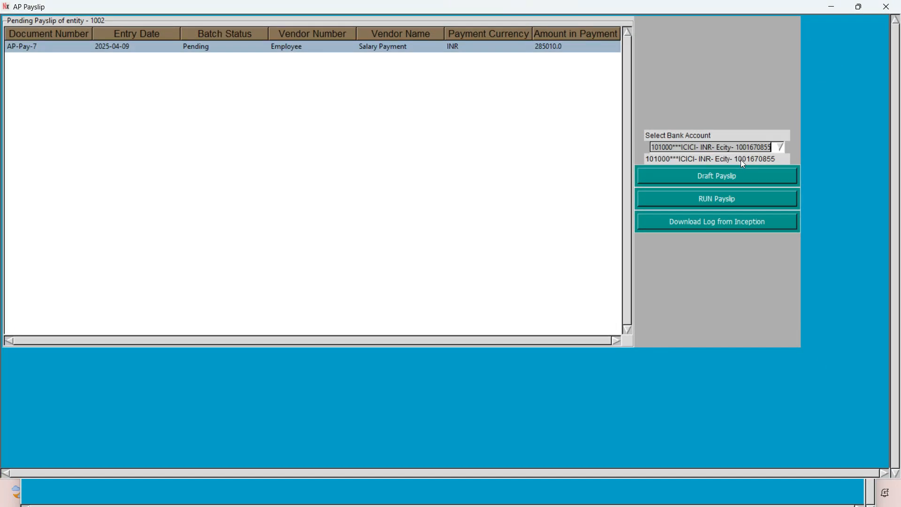
pyautogui.click(388, 51)
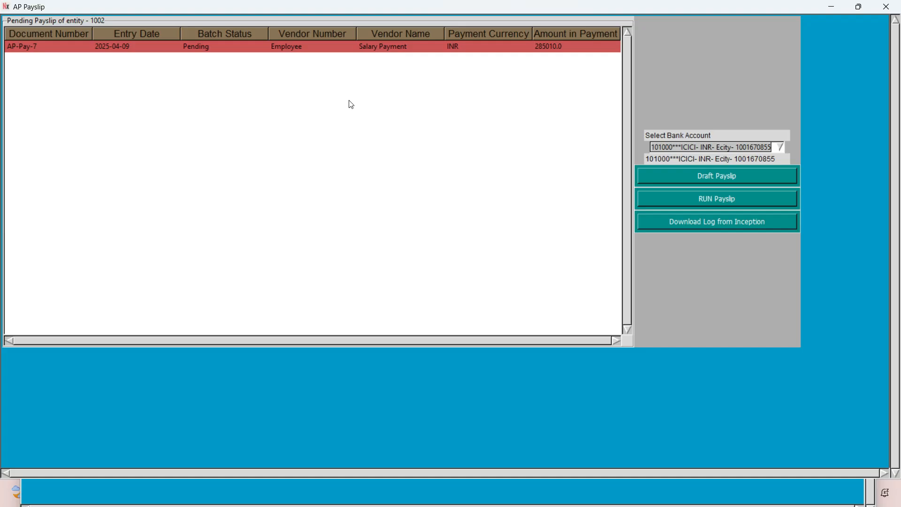
pyautogui.click(701, 178)
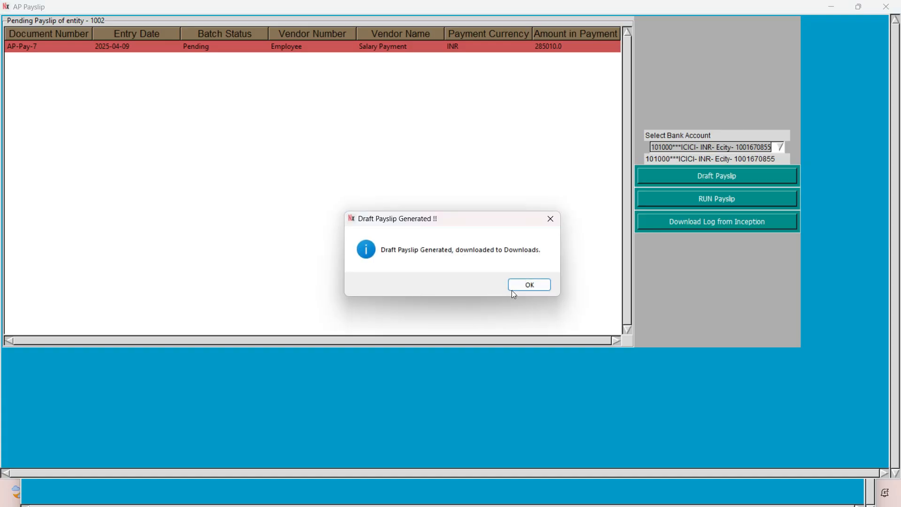
pyautogui.click(520, 288)
# Open the downloaded AP-Employee-Payslip.xlsx from the Demo2 folder, auto-fit column B of the cover sheet and display the Payslip sheet.
pyautogui.hotkey('alt', 'Tab')
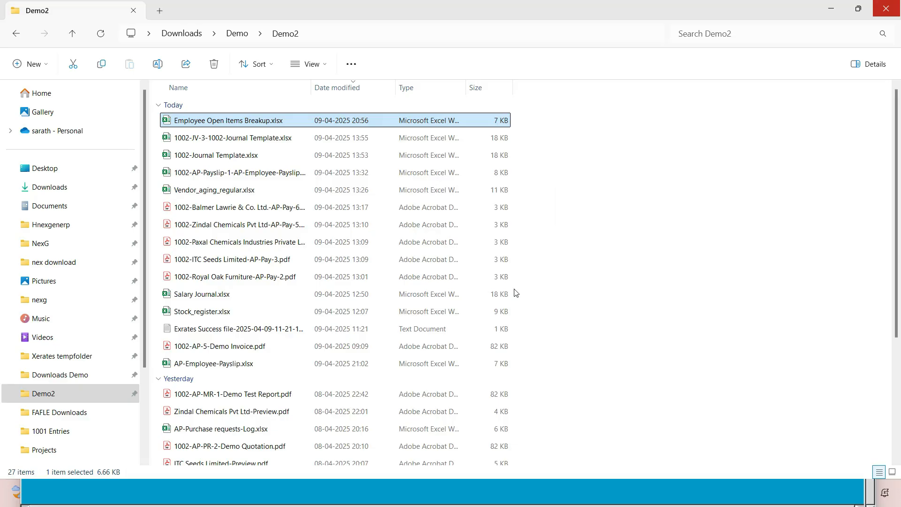
pyautogui.click(51, 394)
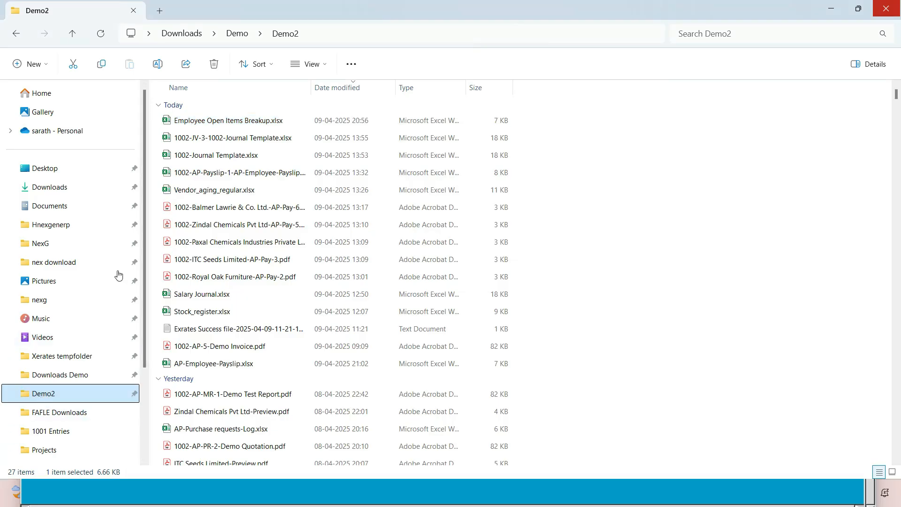
pyautogui.doubleClick(220, 121)
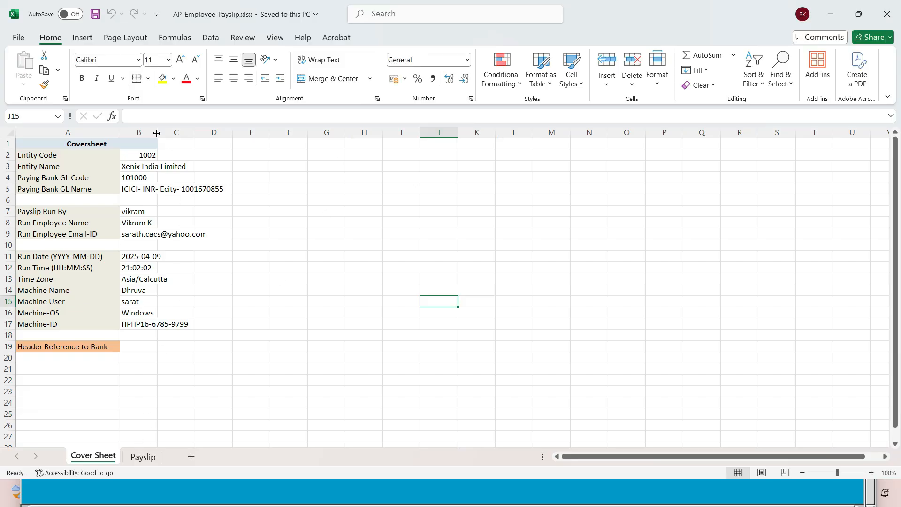
pyautogui.doubleClick(157, 133)
pyautogui.click(143, 457)
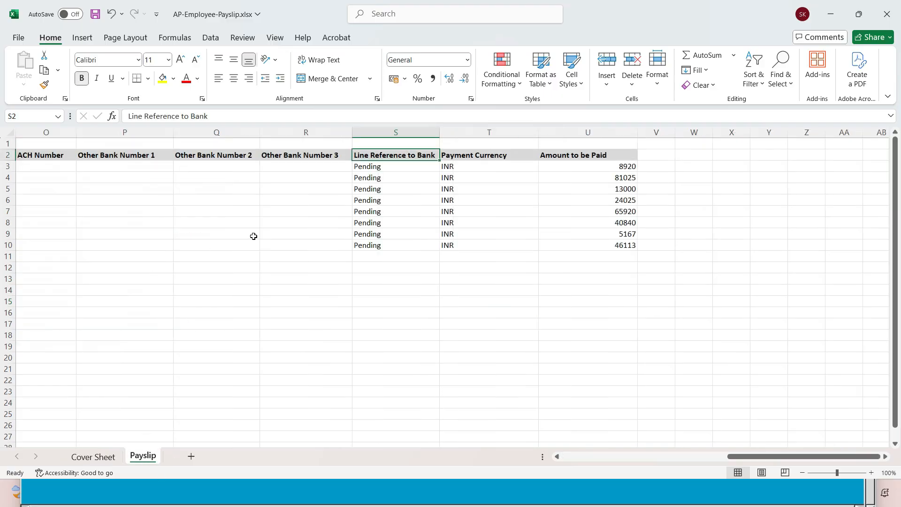
# Examine the employee and bank detail columns of the Payslip sheet, close the workbook and return to the AIS main window.
pyautogui.click(347, 218)
pyautogui.press('Left')
pyautogui.press('Left')
pyautogui.press('Left')
pyautogui.press('Left')
pyautogui.press('Left')
pyautogui.press('Left')
pyautogui.press('Left')
pyautogui.press('Left')
pyautogui.press('Left')
pyautogui.press('Left')
pyautogui.press('Left')
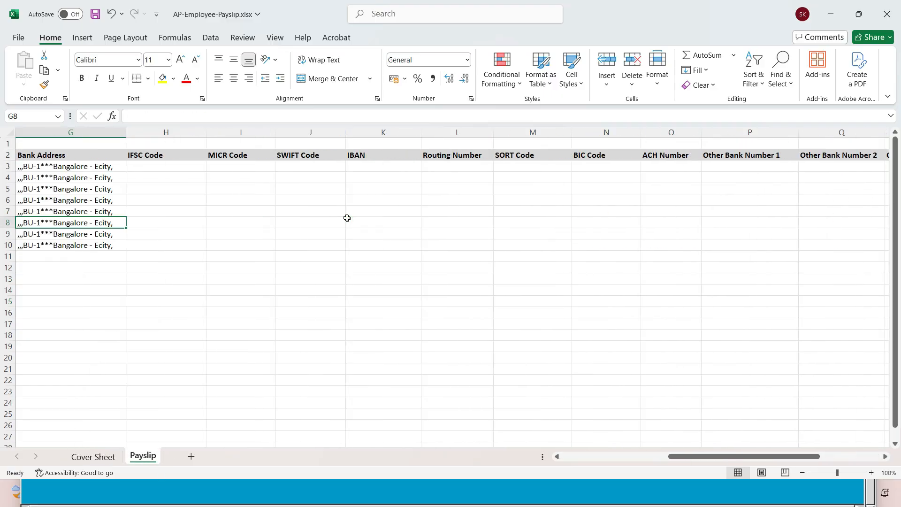
pyautogui.press('Left')
pyautogui.press('Left')
pyautogui.press('Left')
pyautogui.press('Left')
pyautogui.press('Left')
pyautogui.press('Left')
pyautogui.press('Up')
pyautogui.press('Up')
pyautogui.press('Up')
pyautogui.press('Up')
pyautogui.press('Up')
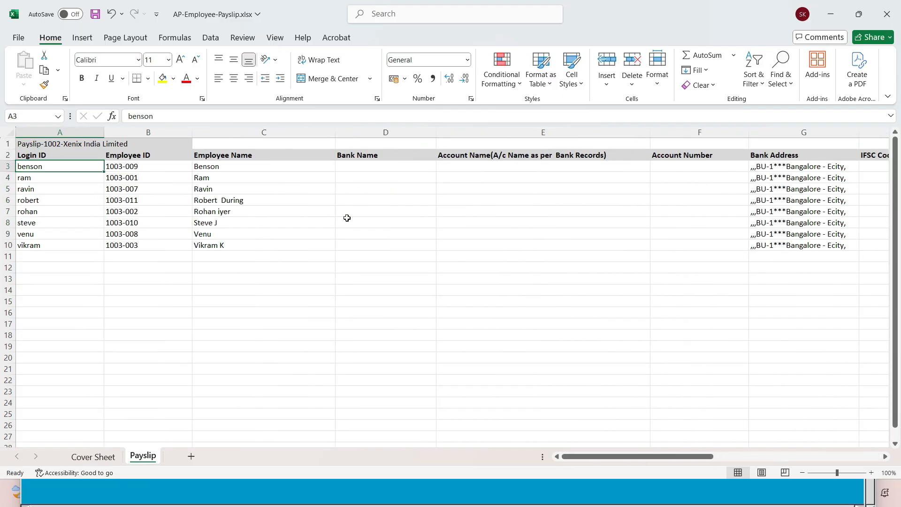
pyautogui.press('Right')
pyautogui.press('Right')
pyautogui.press('Right')
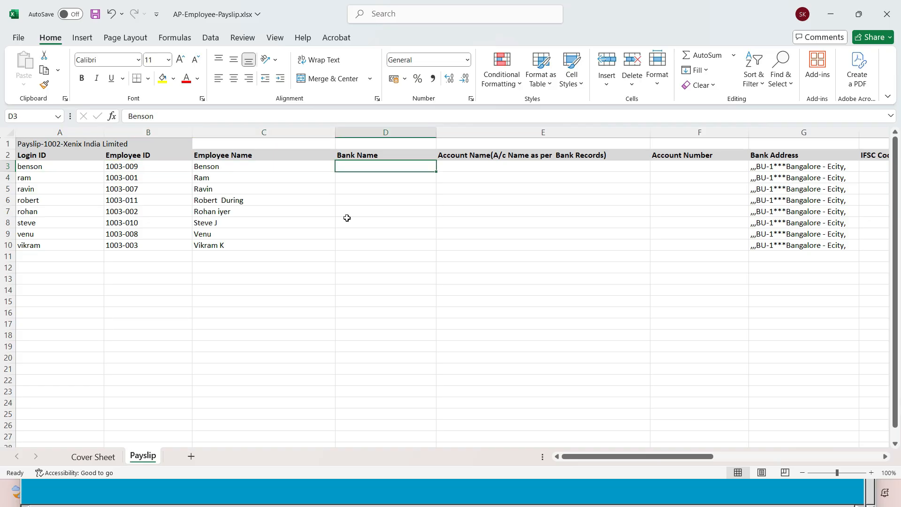
pyautogui.press('Right')
pyautogui.press('Right')
pyautogui.press('Right')
pyautogui.press('Right')
pyautogui.press('Right')
pyautogui.press('Right')
pyautogui.press('Right')
pyautogui.press('Right')
pyautogui.press('Right')
pyautogui.press('Right')
pyautogui.press('Right')
pyautogui.press('Right')
pyautogui.press('Right')
pyautogui.press('Right')
pyautogui.press('Right')
pyautogui.press('Right')
pyautogui.press('Left')
pyautogui.press('Right')
pyautogui.press('Right')
pyautogui.press('Right')
pyautogui.press('Right')
pyautogui.press('Right')
pyautogui.press('Right')
pyautogui.hotkey('ctrl', 'Home')
pyautogui.click(302, 242)
pyautogui.scroll(-3, 266, 338)
pyautogui.scroll(3, 171, 296)
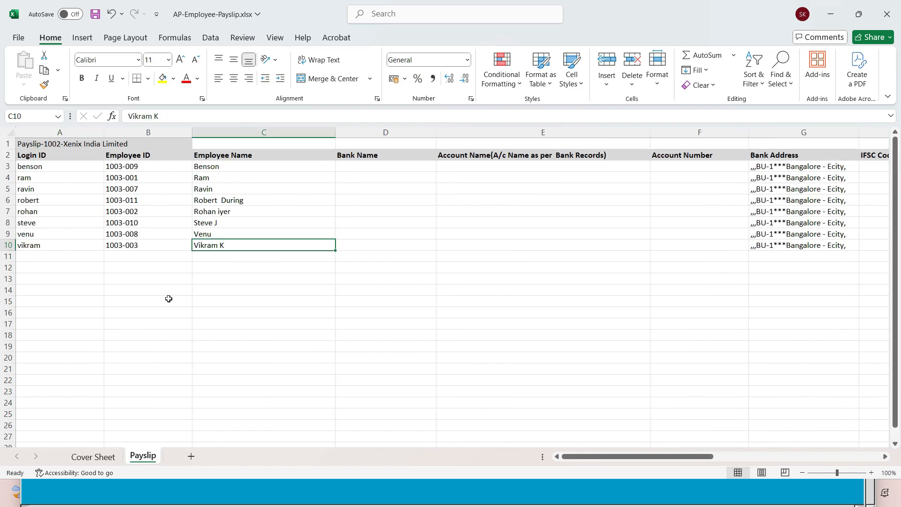
pyautogui.click(887, 14)
pyautogui.click(439, 332)
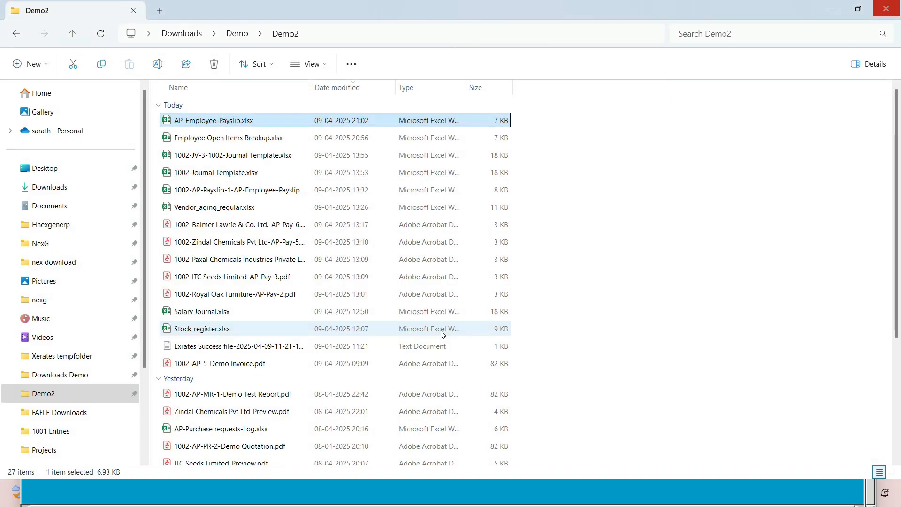
pyautogui.hotkey('alt', 'Tab')
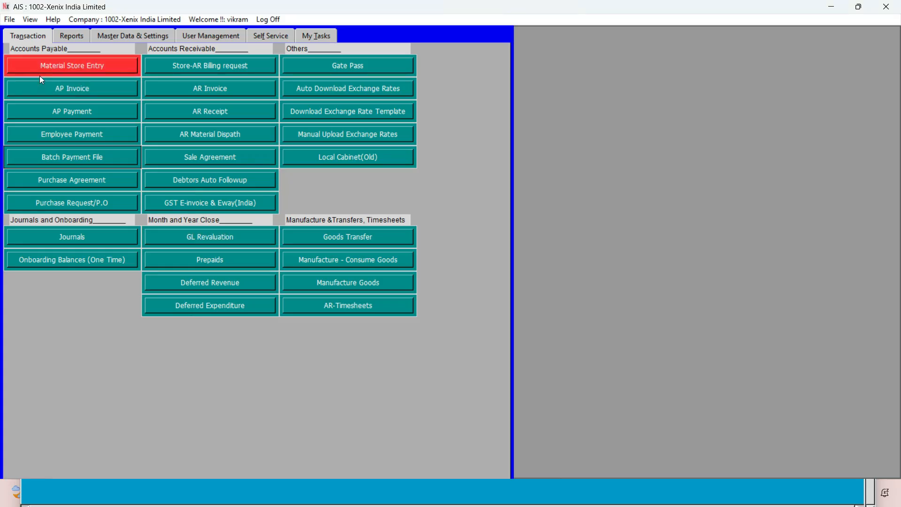
# Run the final payslip for salary payment AP-Pay-7 from the ICICI INR Ecity bank account.
pyautogui.click(54, 159)
pyautogui.click(866, 54)
pyautogui.click(783, 147)
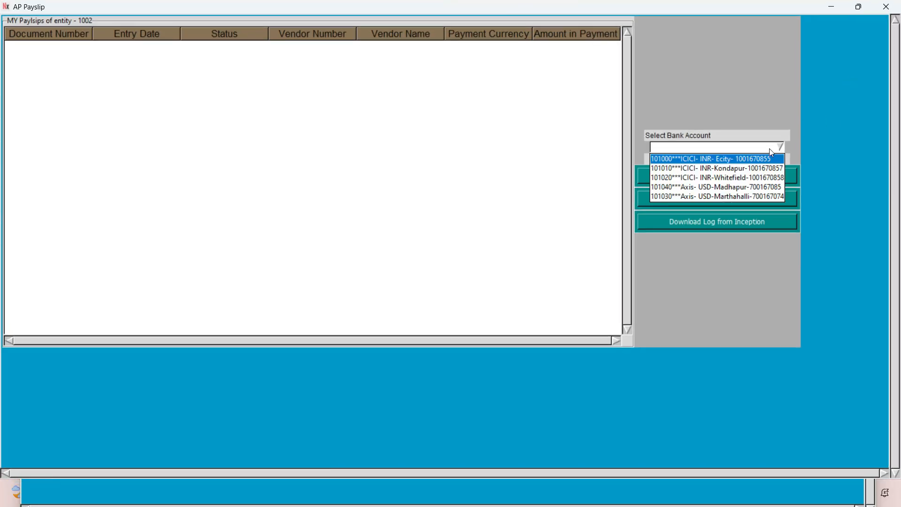
pyautogui.click(747, 162)
pyautogui.click(403, 47)
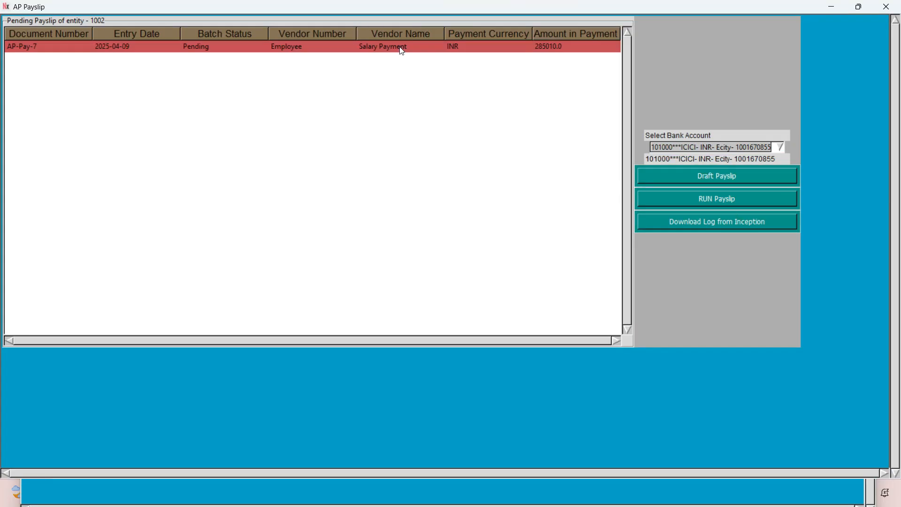
pyautogui.click(699, 204)
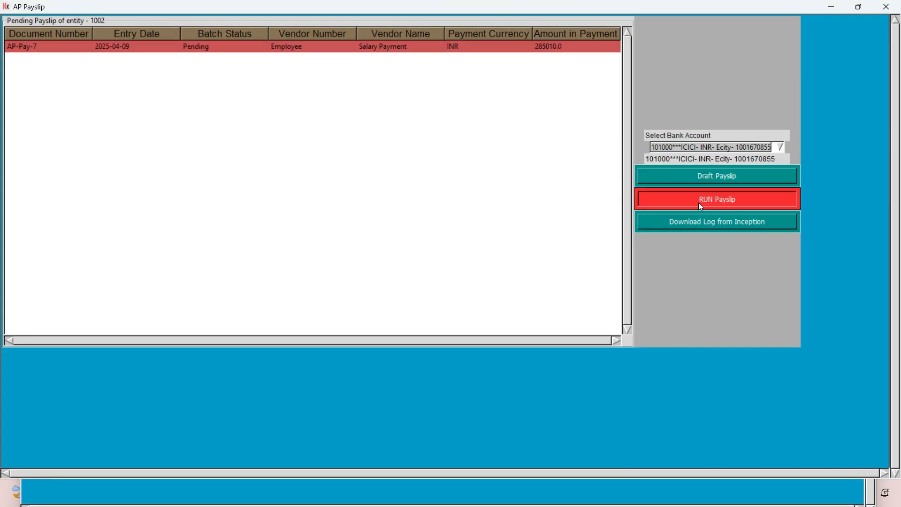
pyautogui.click(490, 284)
pyautogui.hotkey('alt', 'Tab')
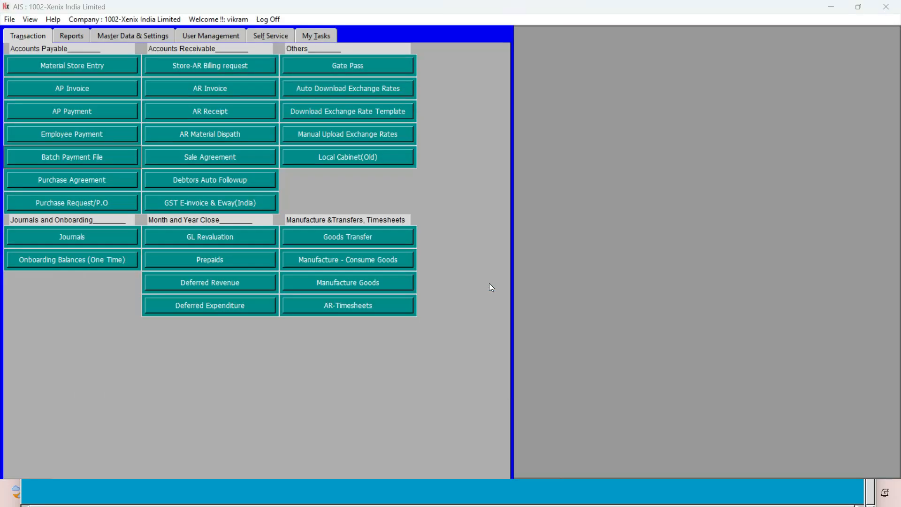
pyautogui.click(489, 284)
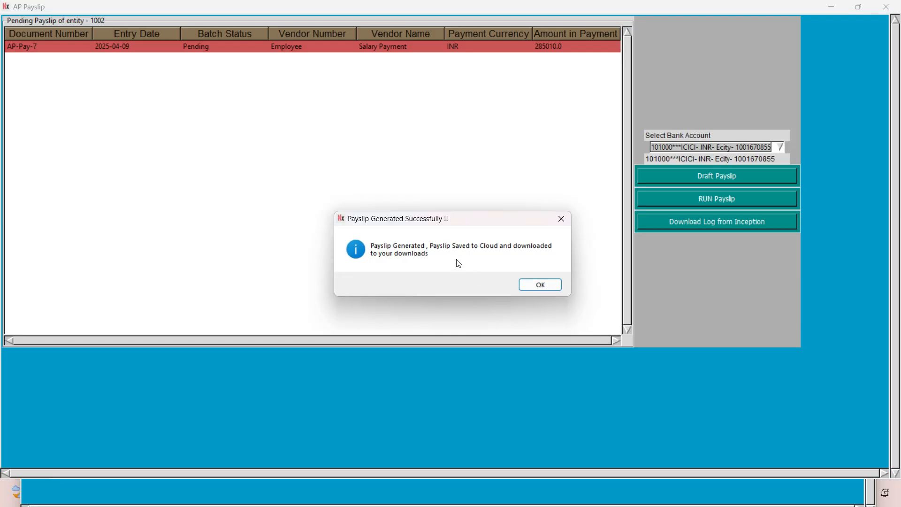
pyautogui.click(540, 285)
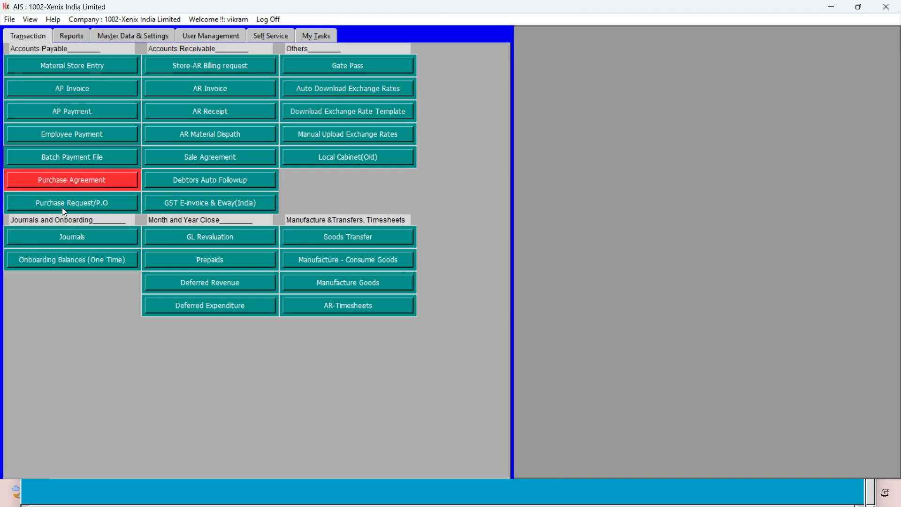
# View the pending employee payments window and close it.
pyautogui.click(70, 40)
pyautogui.click(32, 41)
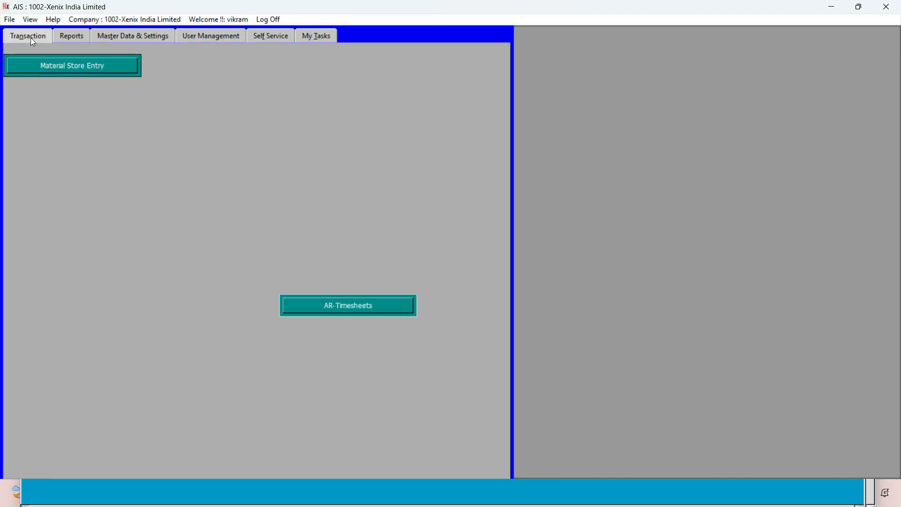
pyautogui.click(43, 141)
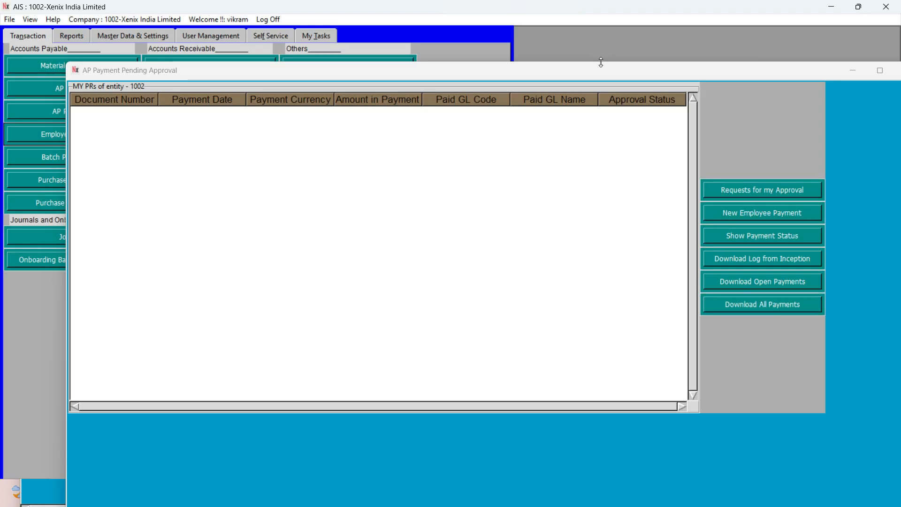
pyautogui.moveTo(619, 75); pyautogui.dragTo(525, 76)
pyautogui.click(811, 71)
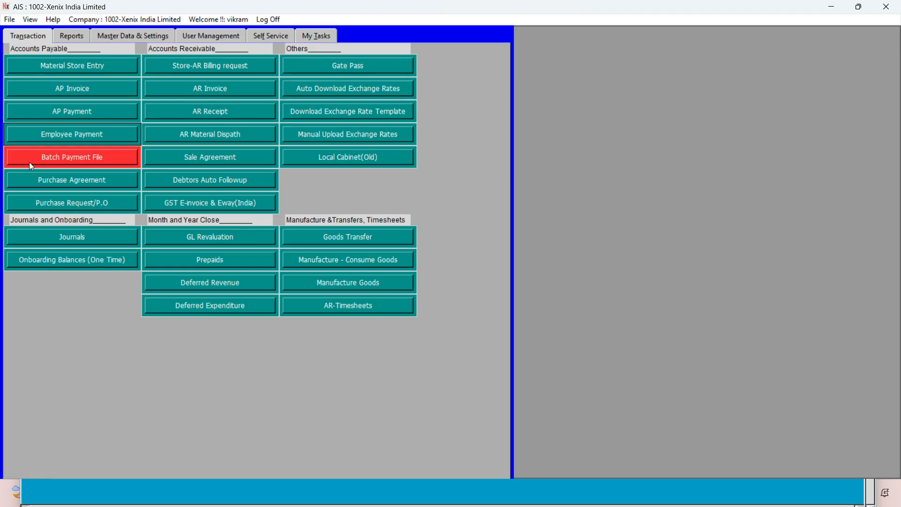
# Review the payment category options on a new employee payment form and close the form and the payments window without recording anything.
pyautogui.click(37, 134)
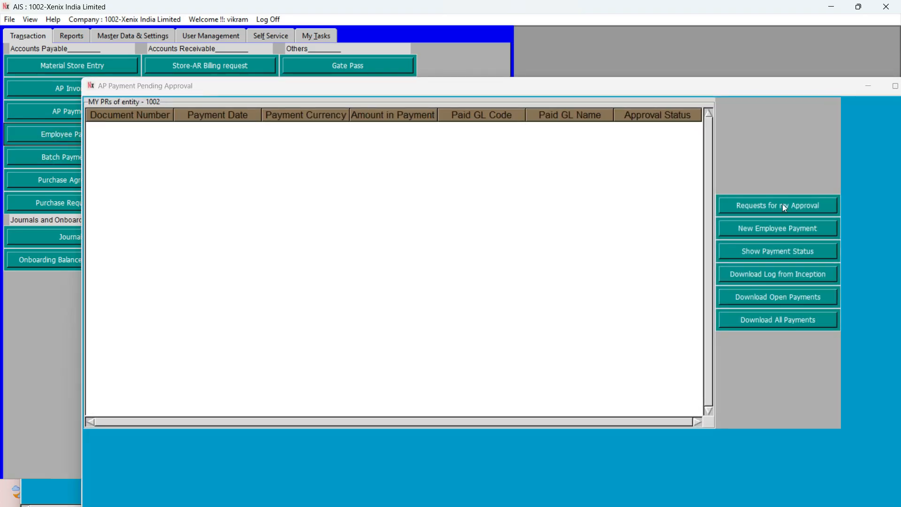
pyautogui.click(785, 228)
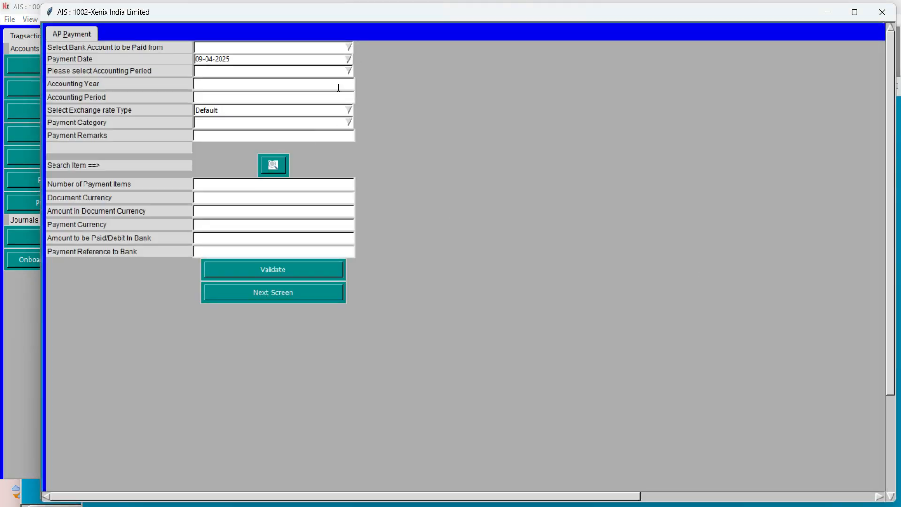
pyautogui.click(349, 122)
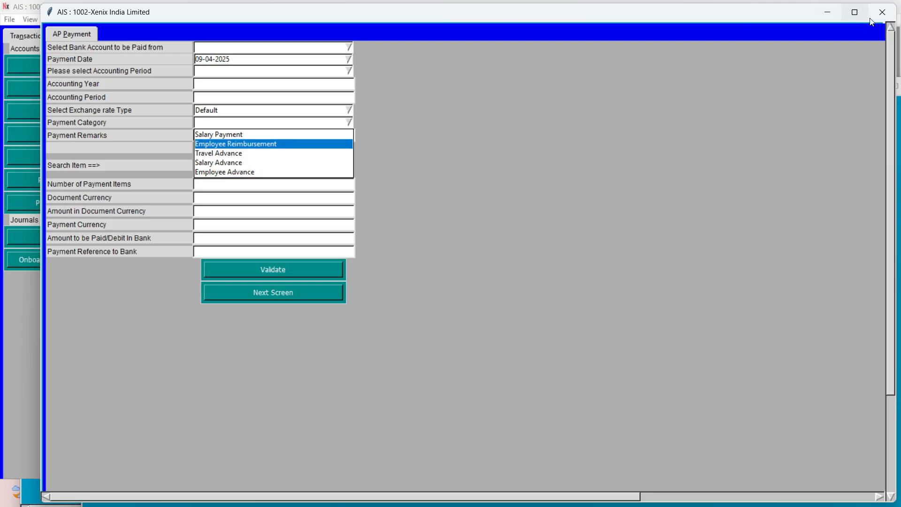
pyautogui.click(222, 135)
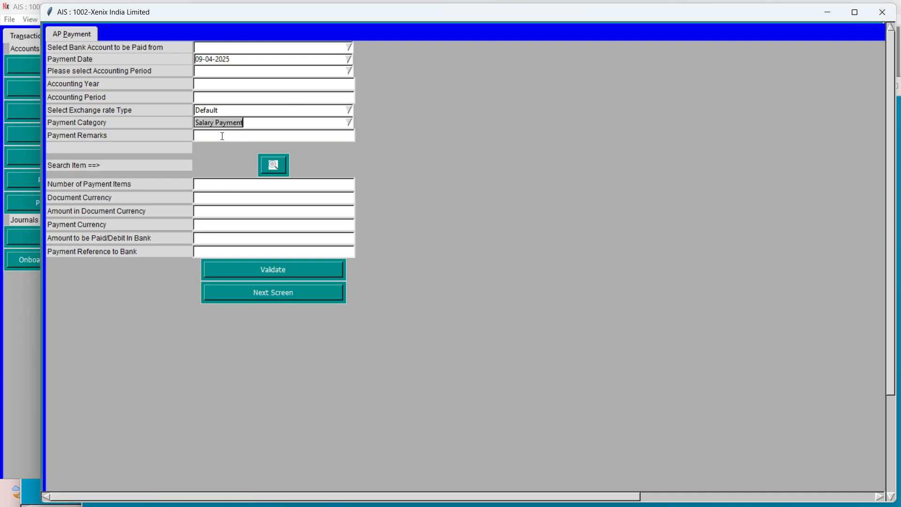
pyautogui.click(348, 123)
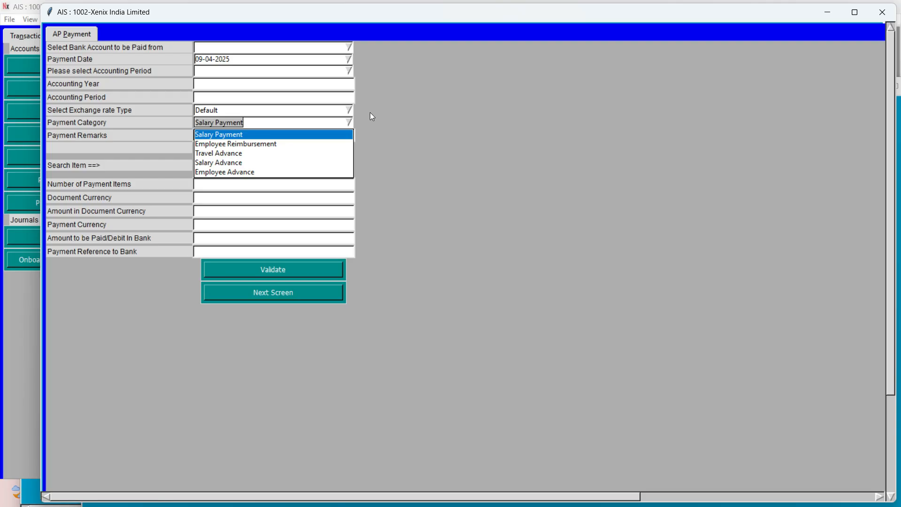
pyautogui.click(489, 164)
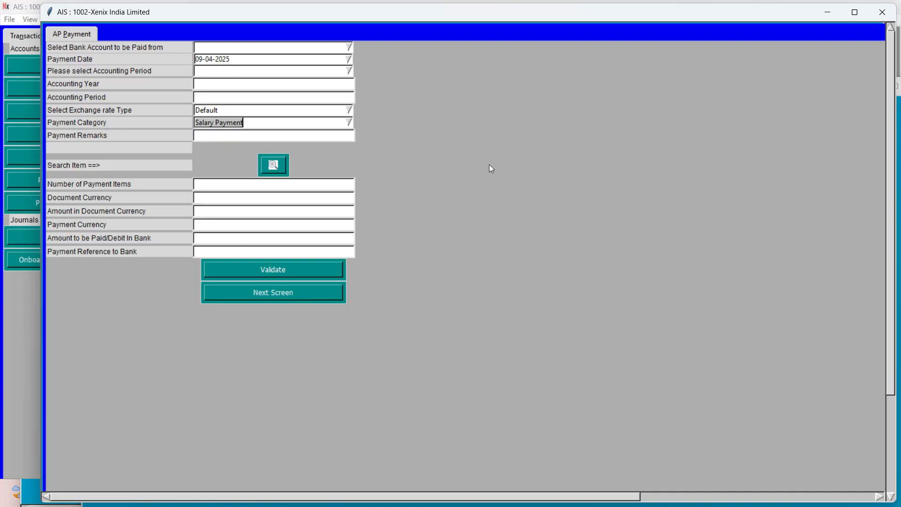
pyautogui.click(882, 12)
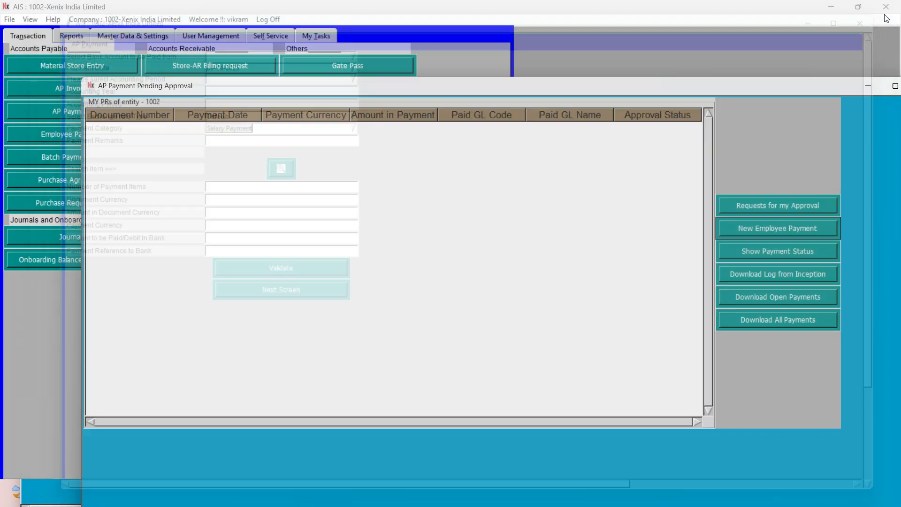
pyautogui.moveTo(713, 87); pyautogui.dragTo(574, 79)
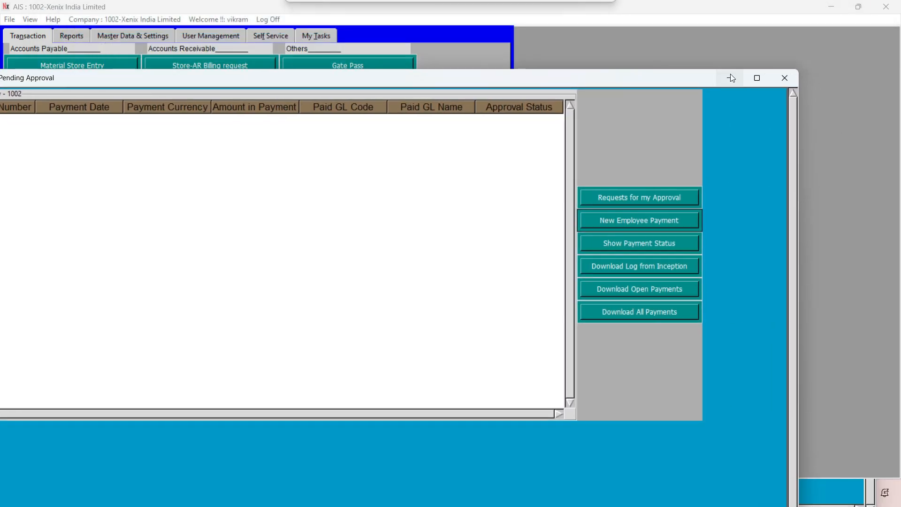
pyautogui.click(784, 79)
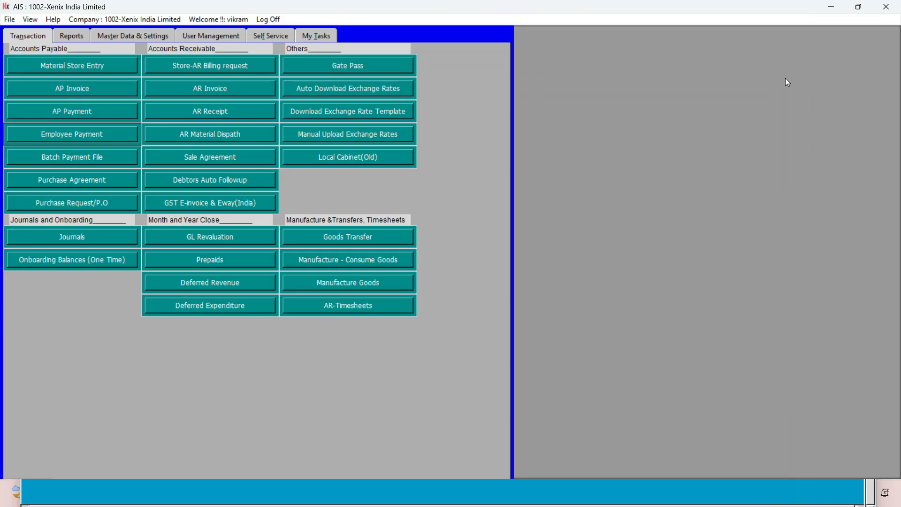